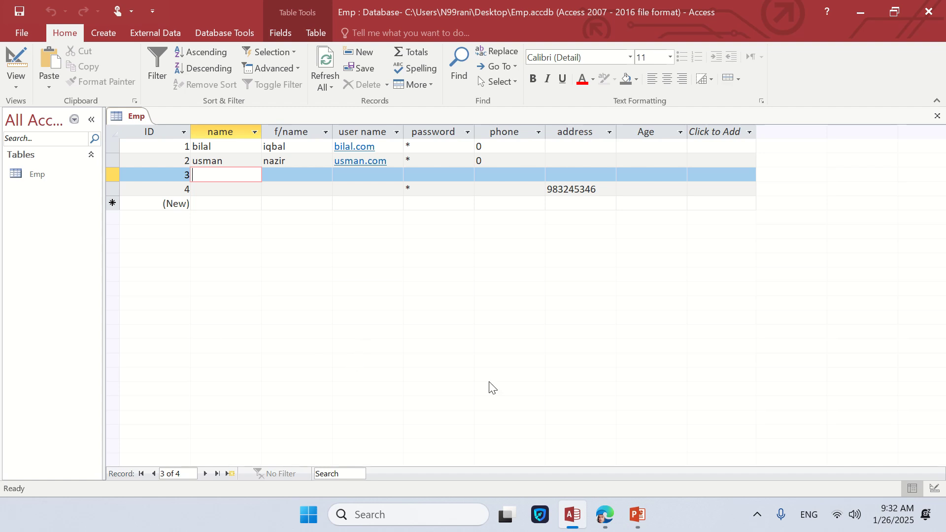
Step: Remove the Password input mask from the password field in the Emp table's Design View and save the table
click(936, 488)
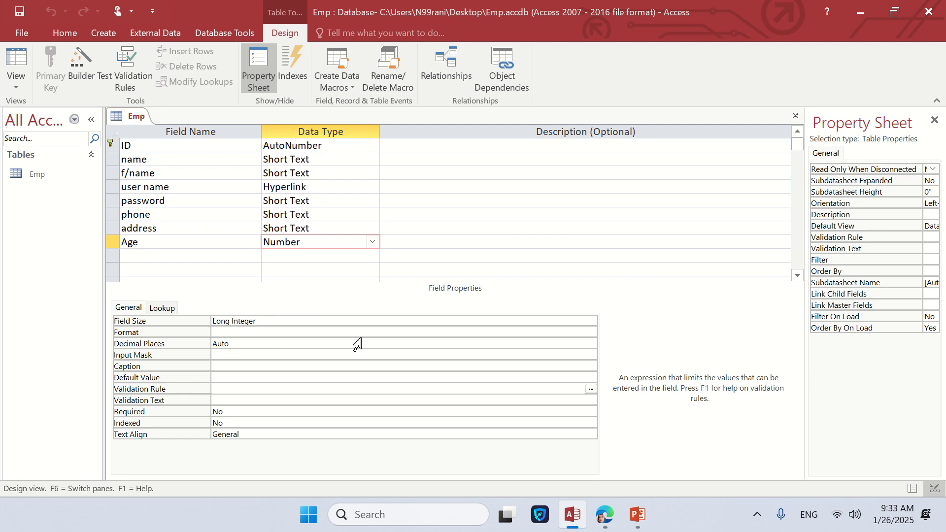
click(328, 192)
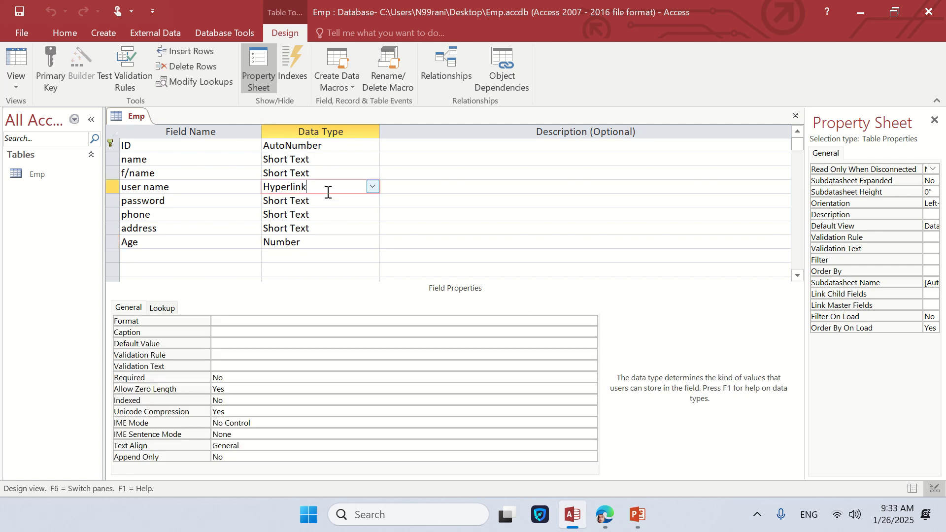
key(Down)
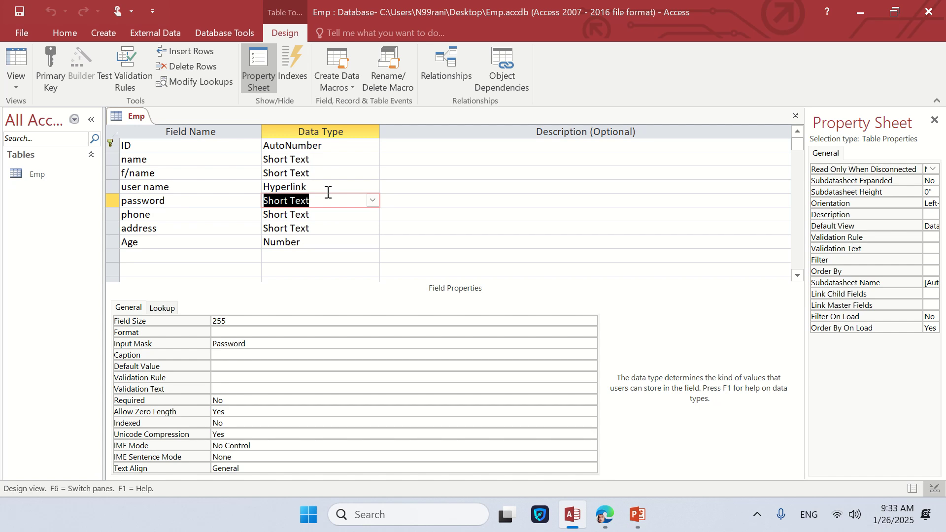
click(257, 345)
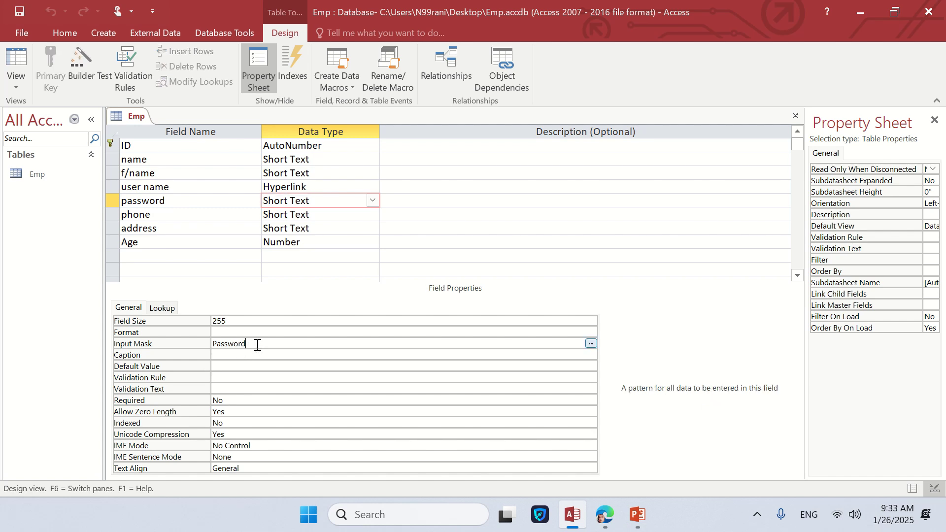
key(BackSpace)
key(BackSpace)
key(BackSpace)
key(BackSpace)
key(BackSpace)
key(BackSpace)
key(BackSpace)
key(BackSpace)
key(ctrl+s)
Step: In Datasheet View, replace the first record's password with a trial password and clear it again
click(909, 491)
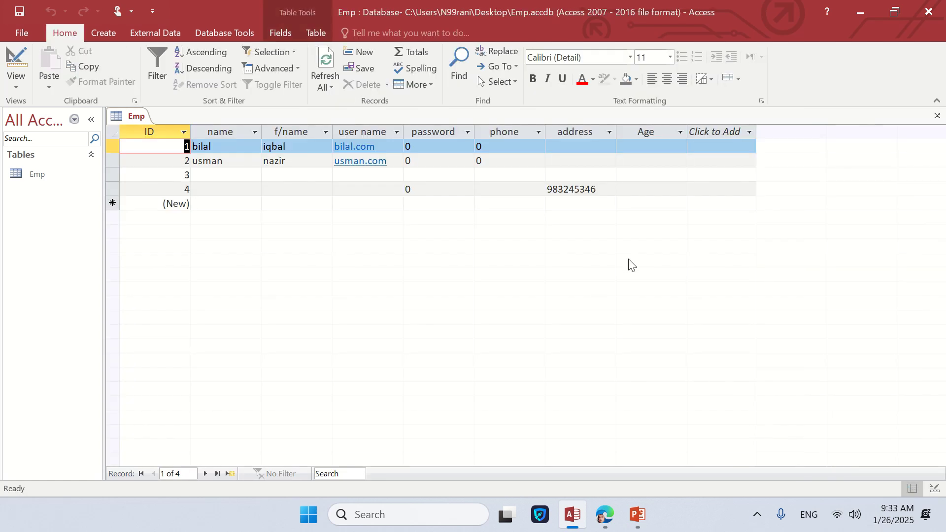
click(448, 147)
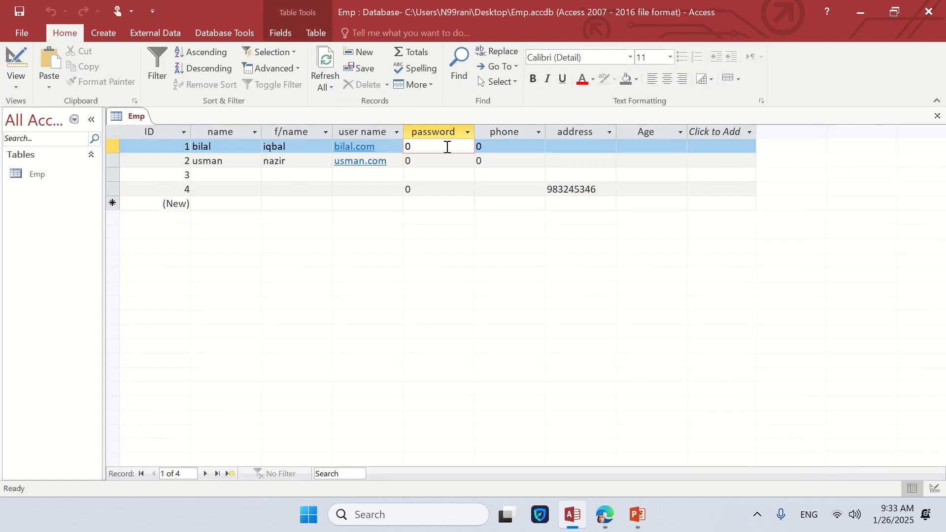
key(BackSpace)
text(12234234)
key(BackSpace)
key(BackSpace)
key(BackSpace)
key(BackSpace)
key(BackSpace)
key(BackSpace)
key(BackSpace)
key(BackSpace)
Step: Open the Input Mask Wizard for the password field in the table's Design View
click(935, 491)
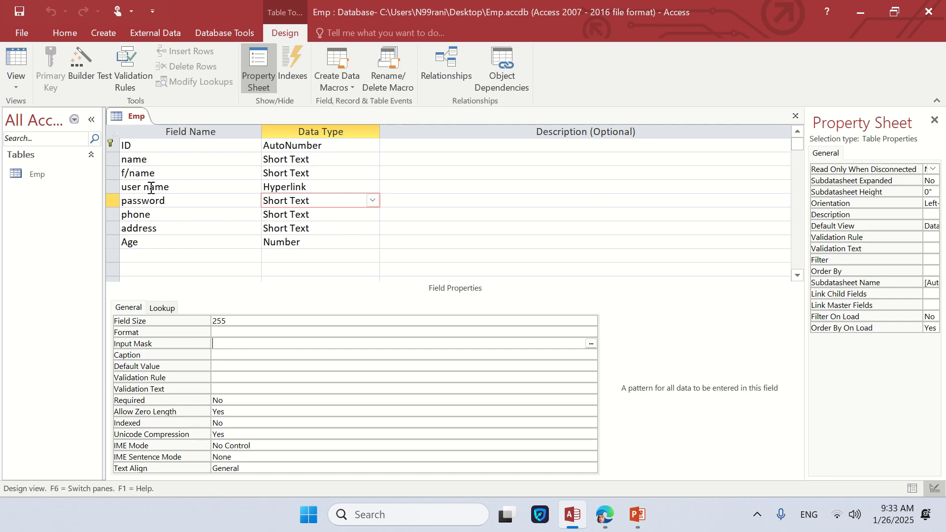
click(173, 202)
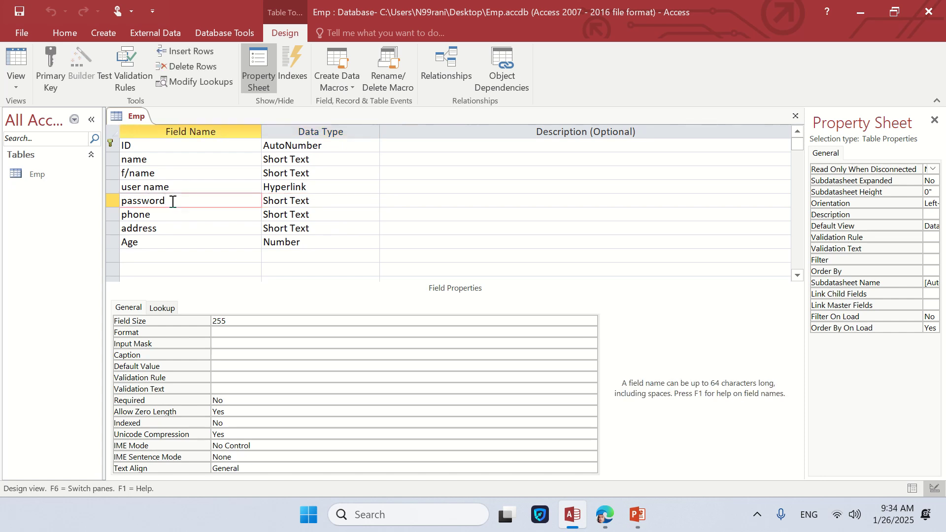
key(Tab)
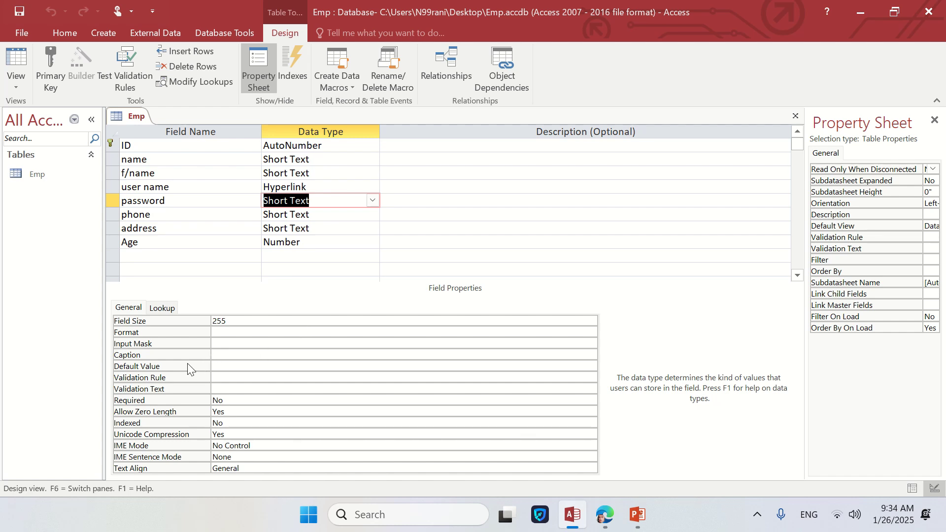
click(223, 341)
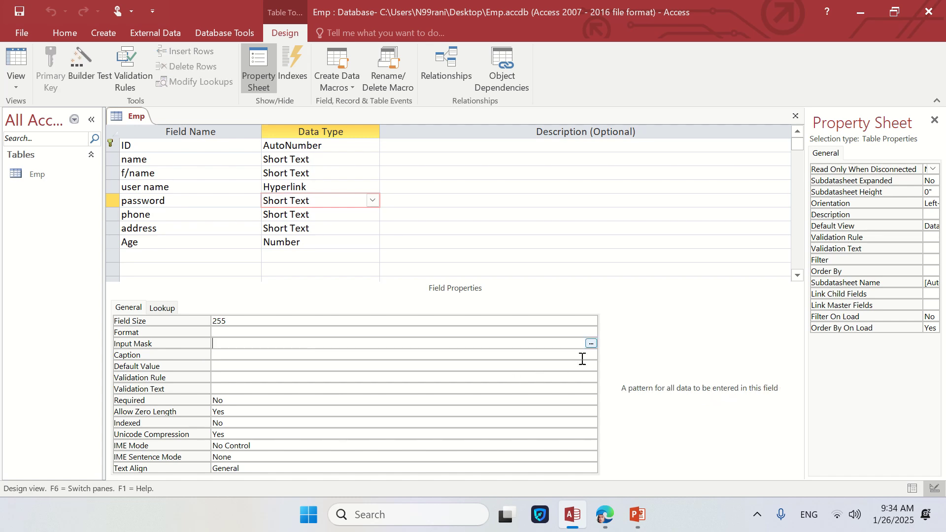
click(592, 343)
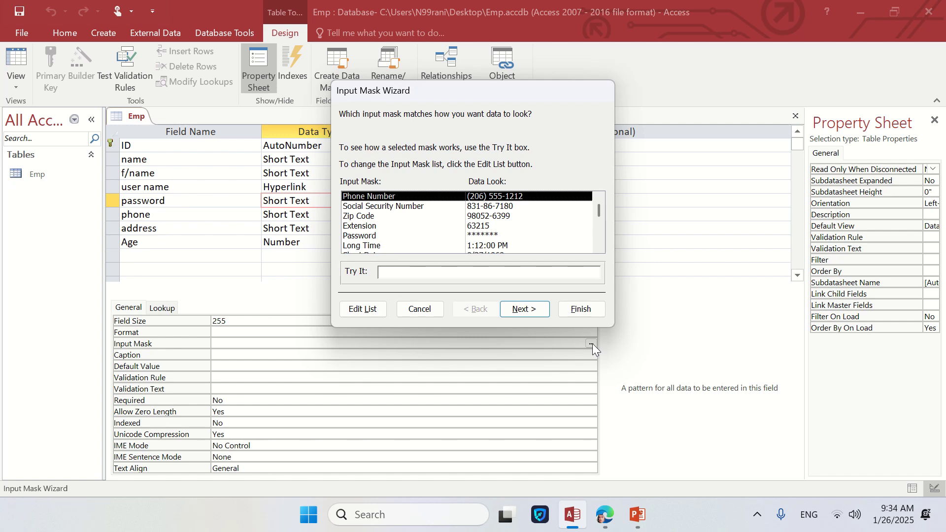
Step: Choose the Password input mask for the password field and finish the wizard
key(Down)
key(Down)
key(Down)
key(Down)
key(Down)
key(Down)
key(Down)
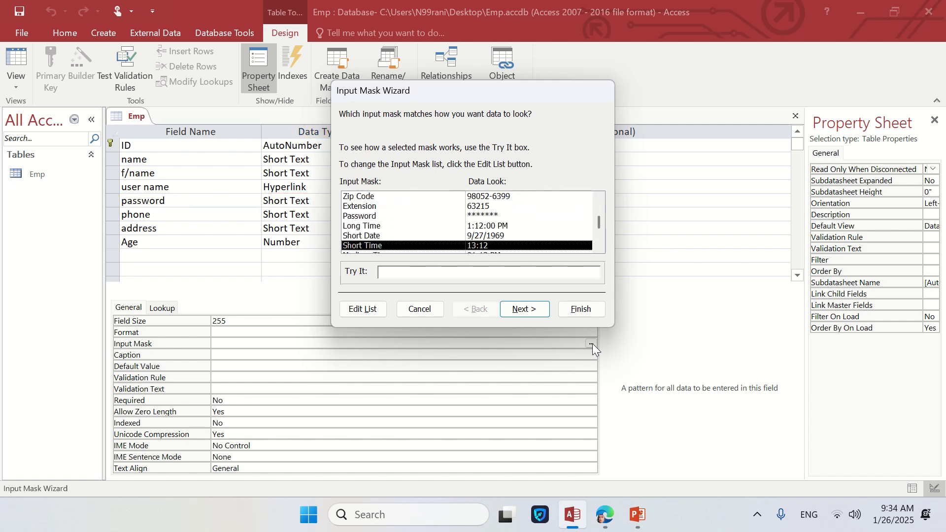
key(Down)
key(Up)
key(Up)
key(Up)
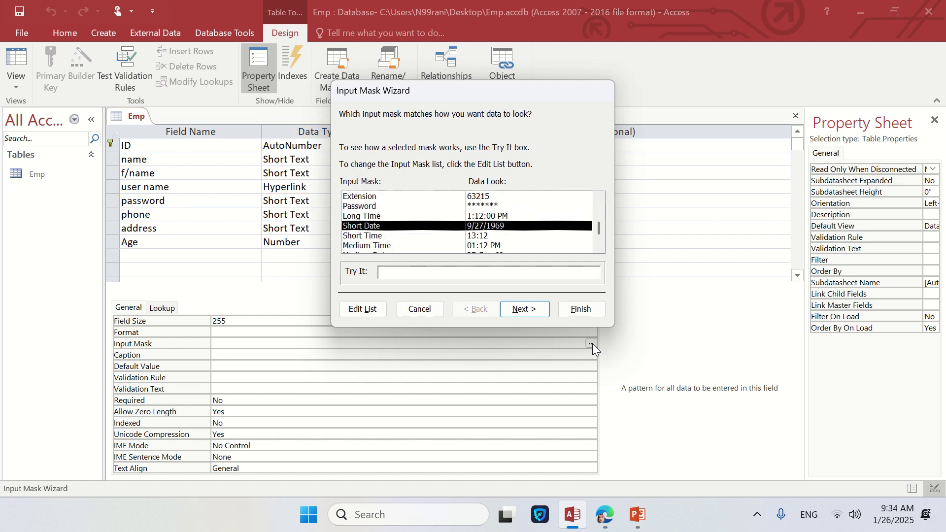
key(Down)
key(Down)
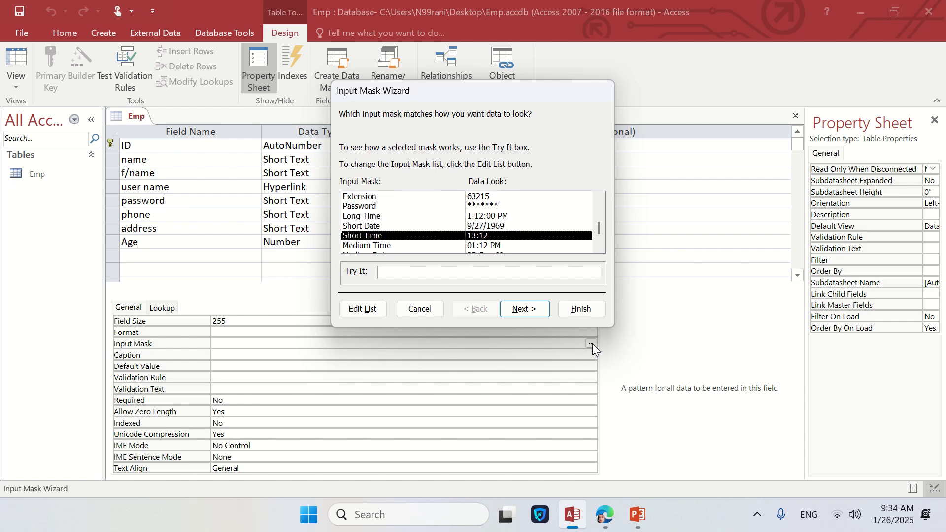
key(Down)
key(Down)
key(Up)
key(Up)
key(Up)
key(Up)
key(Up)
key(Up)
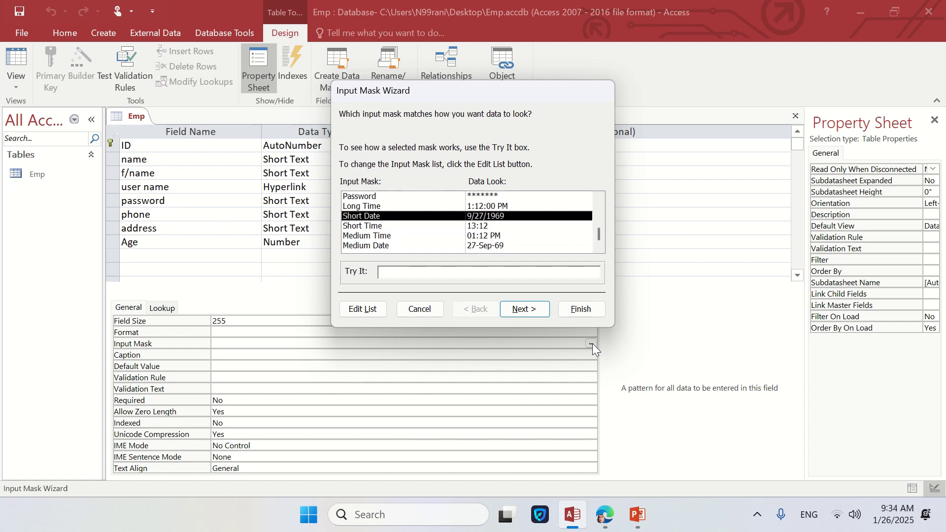
key(Down)
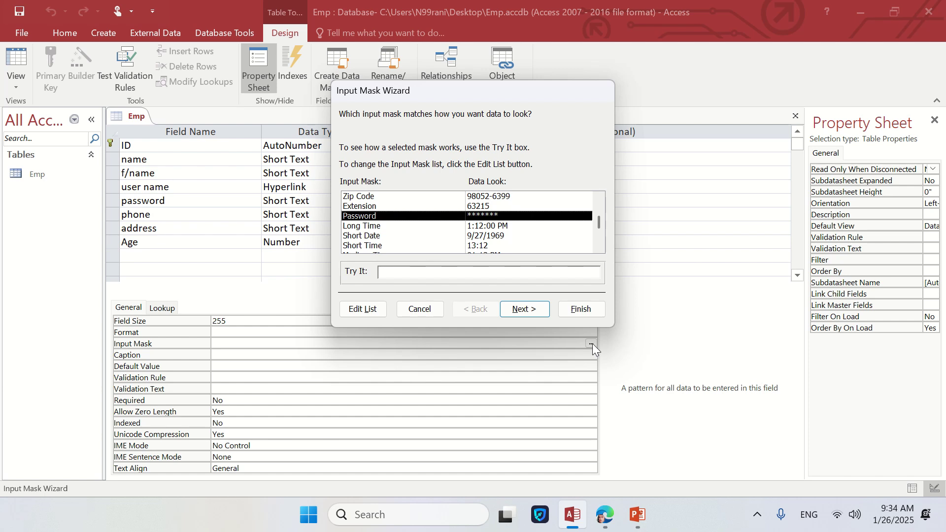
click(524, 311)
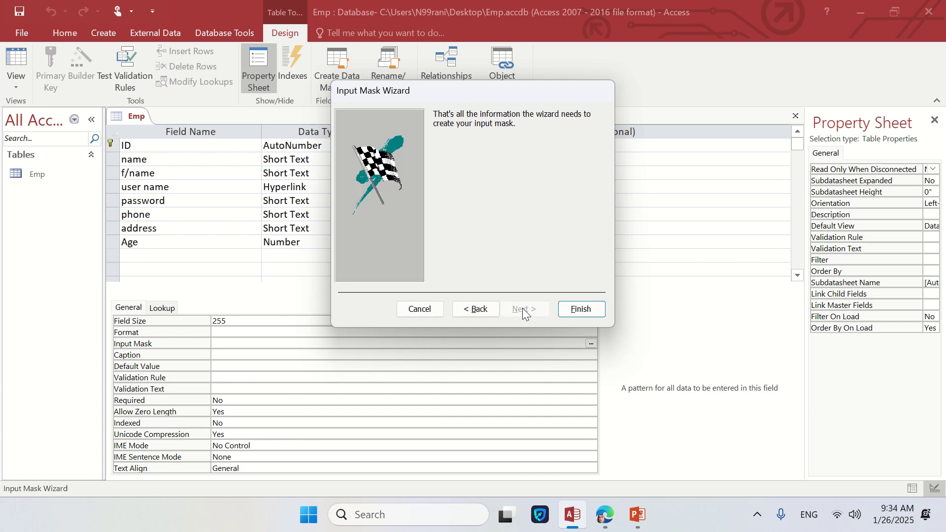
click(587, 316)
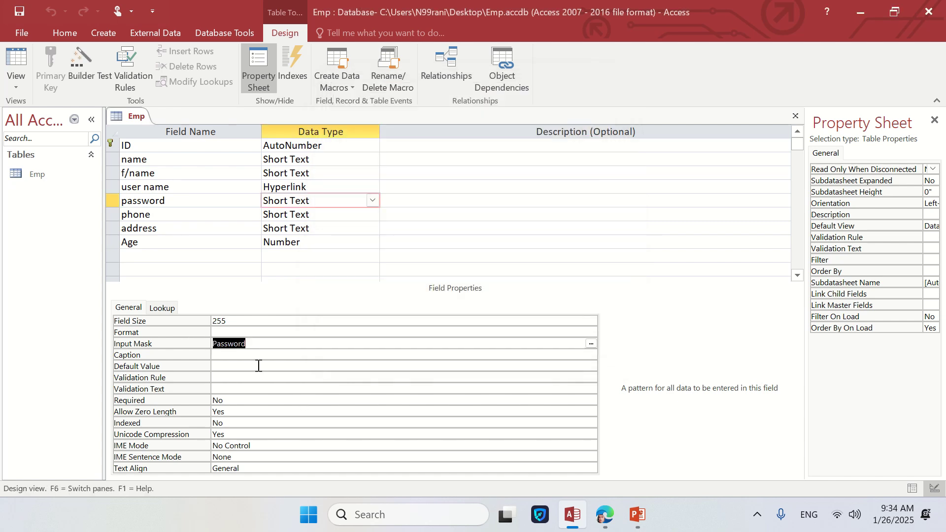
key(End)
Step: Show the table in Datasheet View and enter a password in the first record's password field
right_click(123, 116)
click(190, 194)
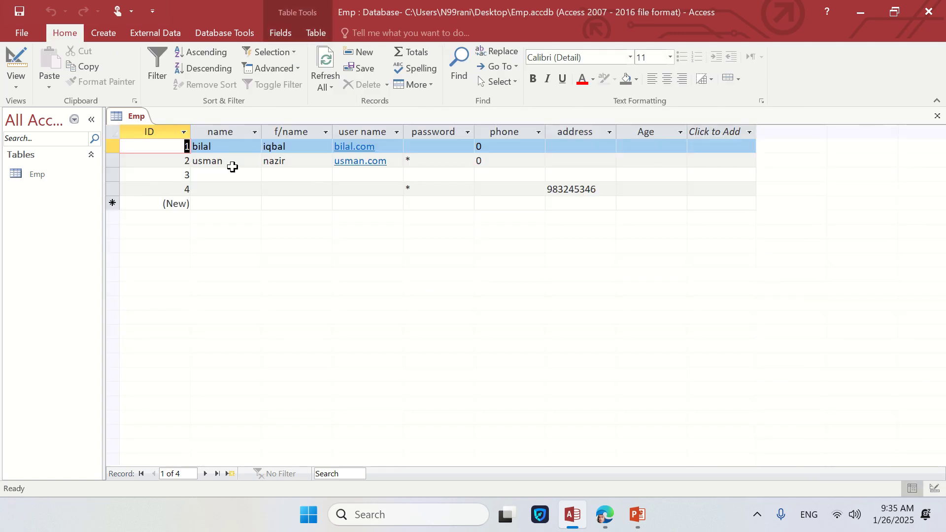
click(221, 147)
key(Tab)
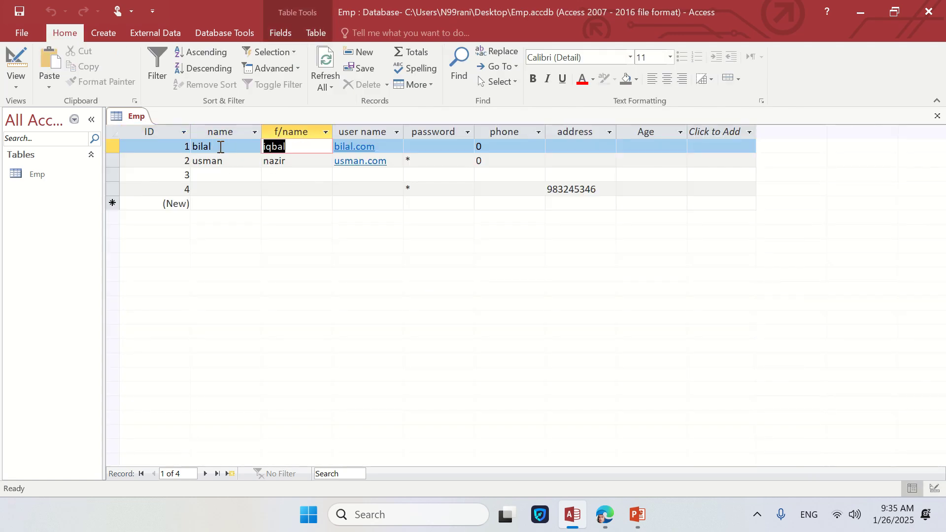
key(Tab)
key(Tab)
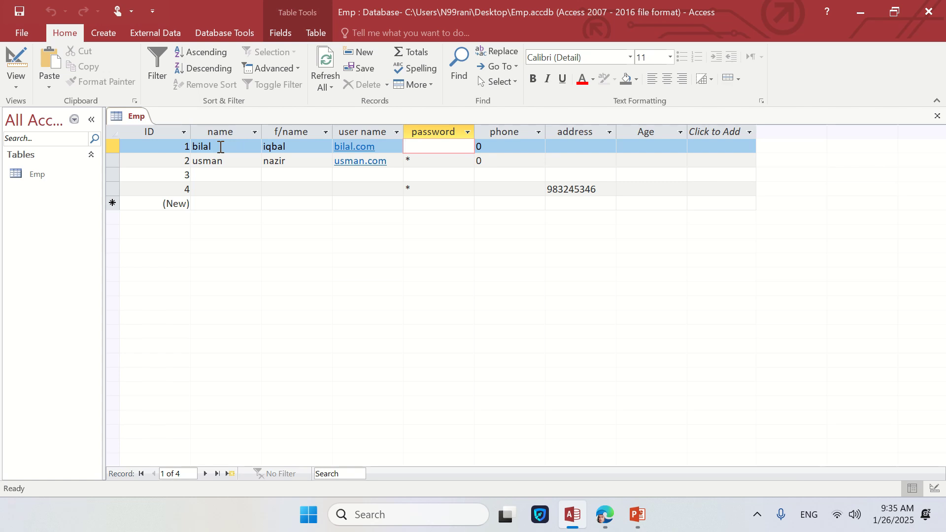
text(***********)
Step: Check the field properties topic list in PowerPoint and return to the first record's Age field in the Emp datasheet
click(933, 490)
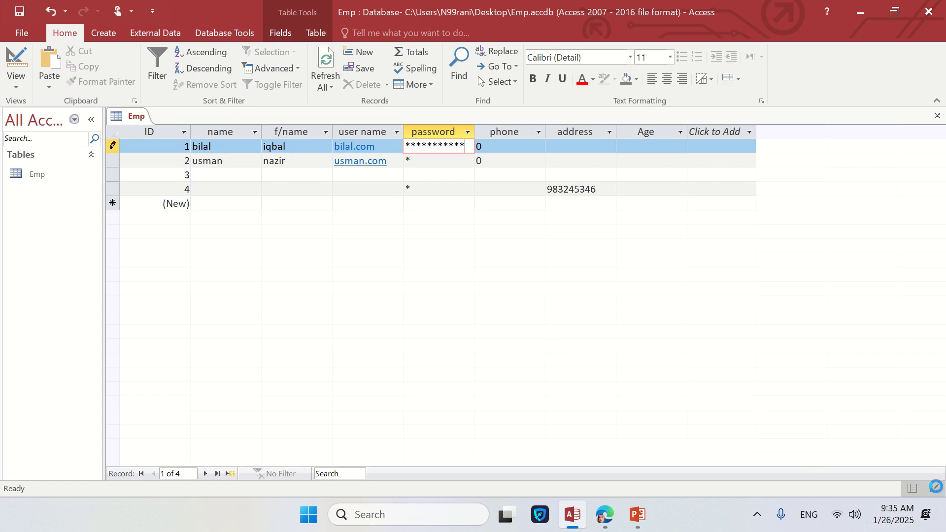
click(637, 514)
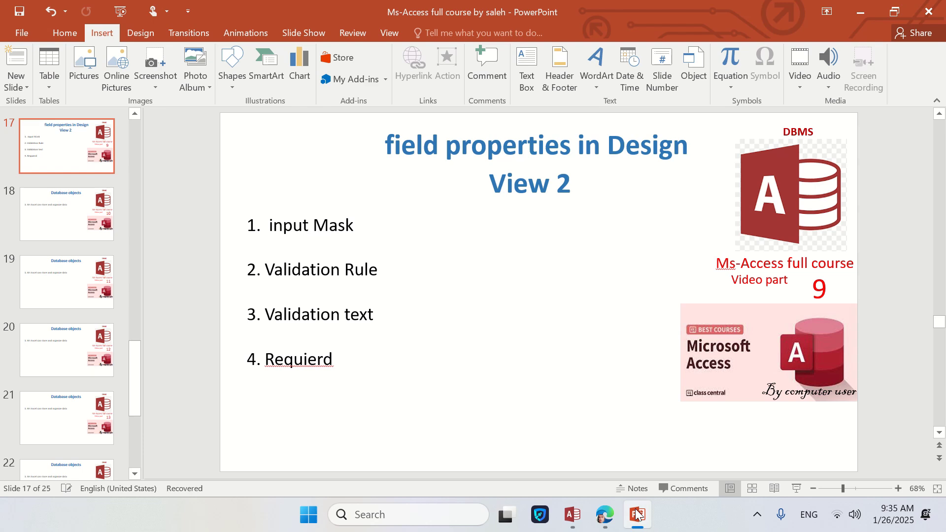
click(637, 514)
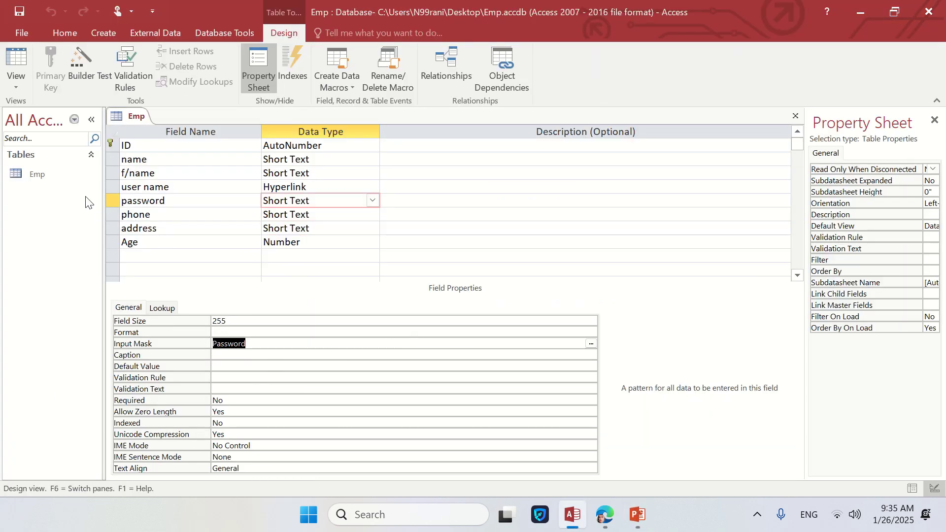
right_click(135, 119)
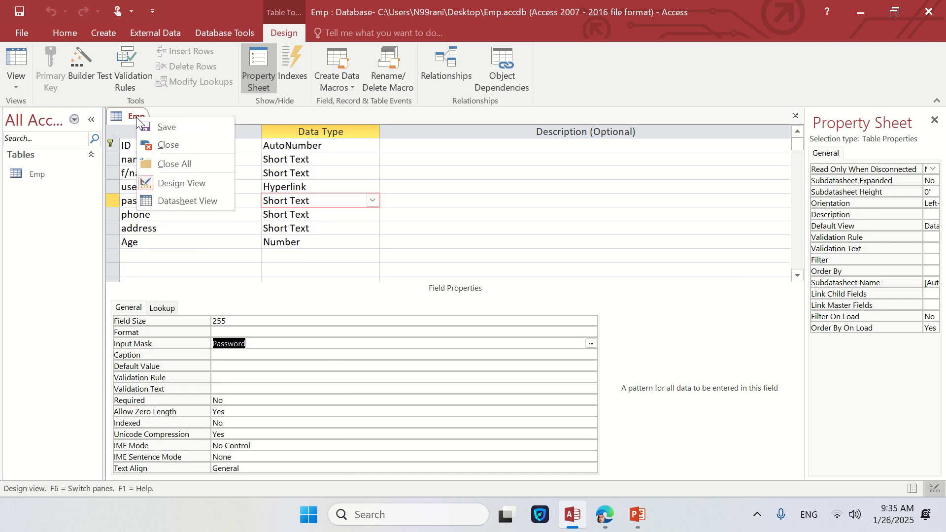
click(171, 197)
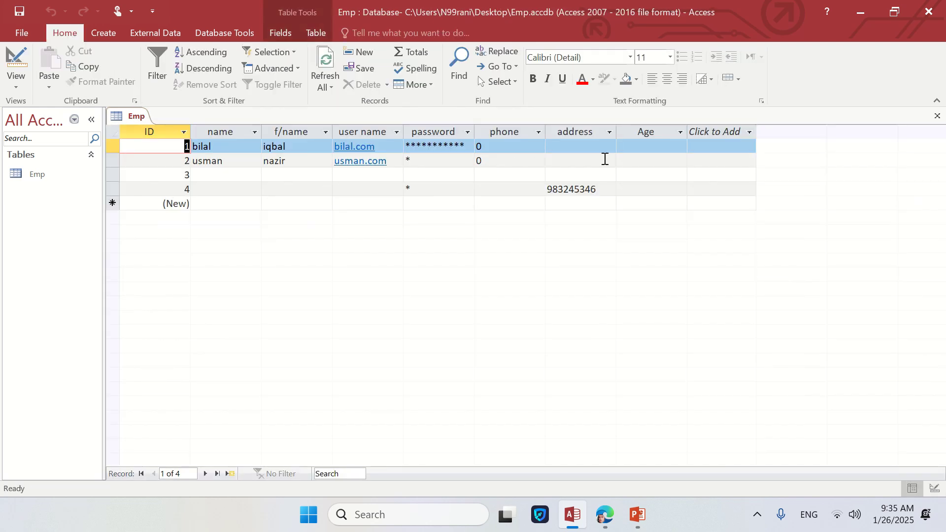
click(646, 147)
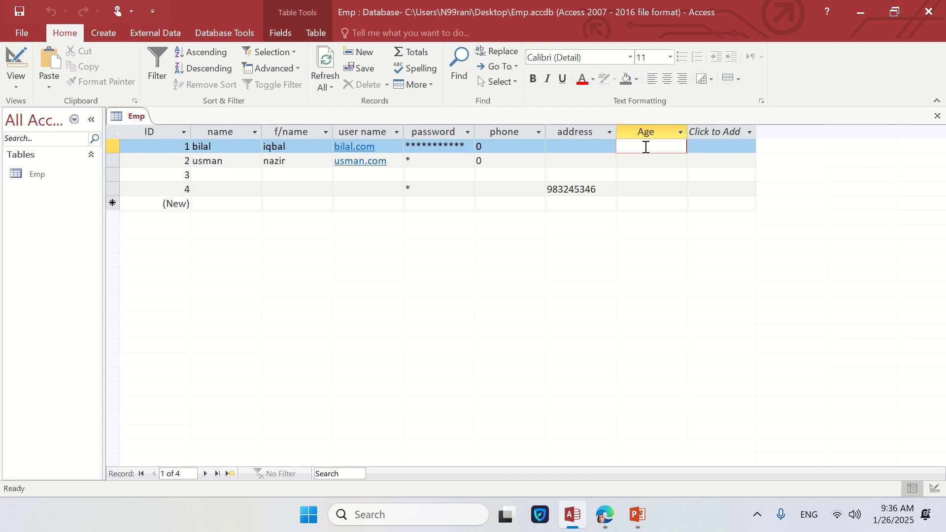
Step: In Design View, set the Age field's validation rule to >18 and save, testing existing data and keeping the new rule
click(935, 489)
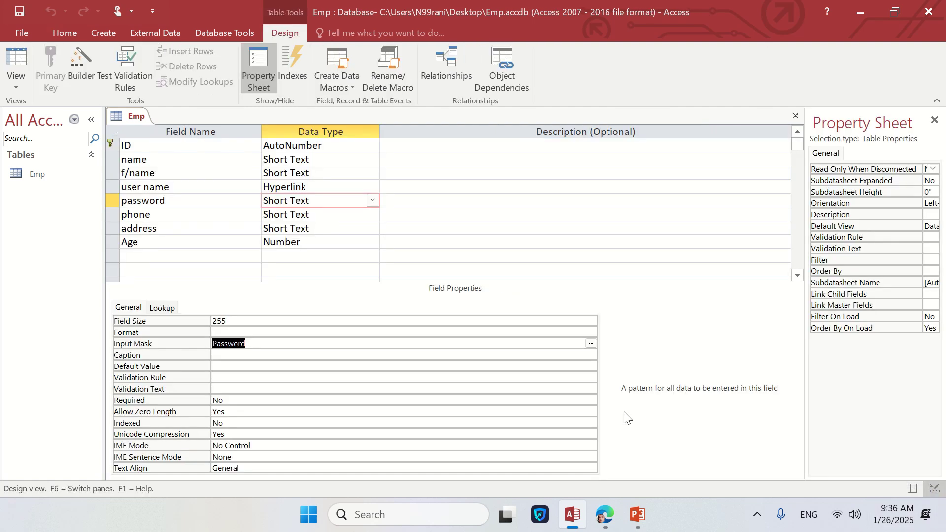
click(167, 245)
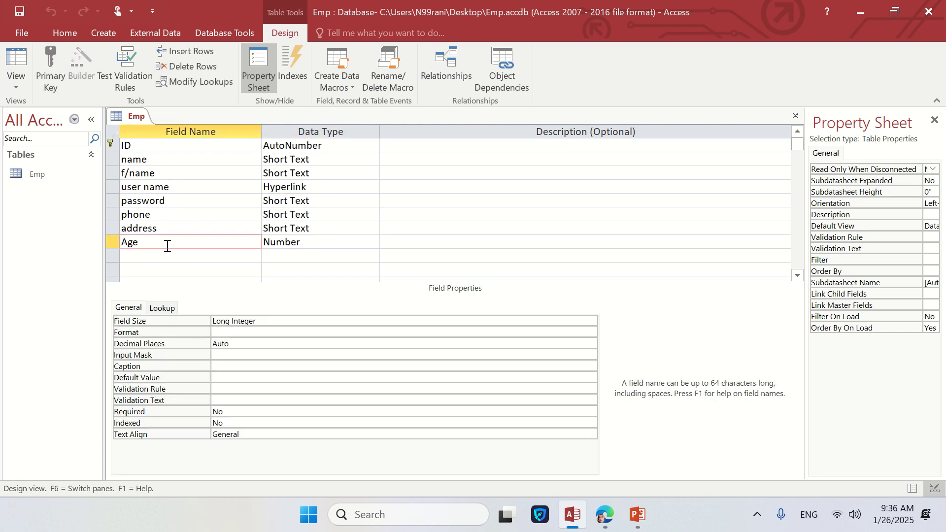
key(Tab)
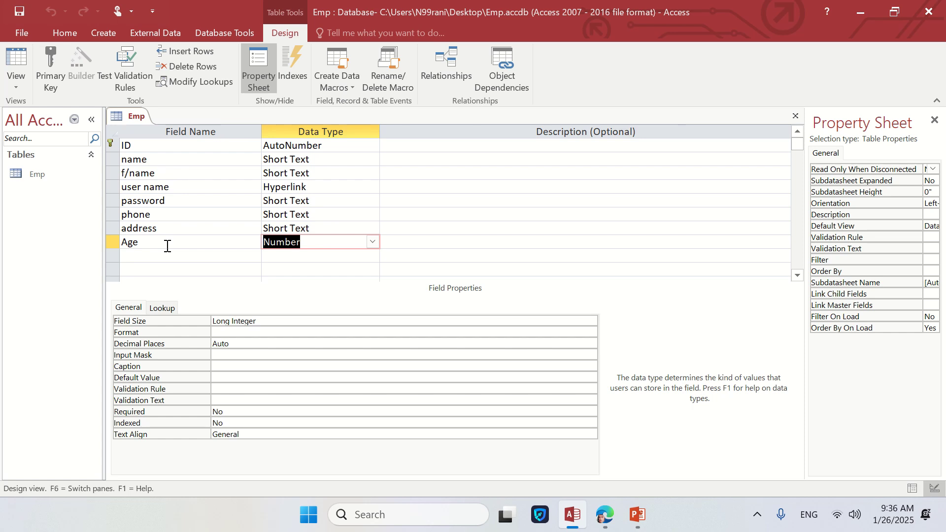
click(227, 379)
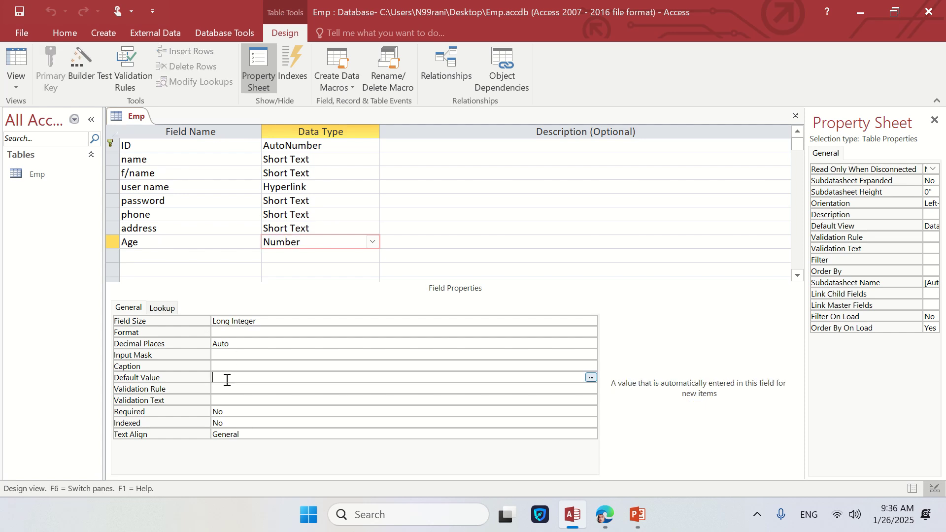
key(Down)
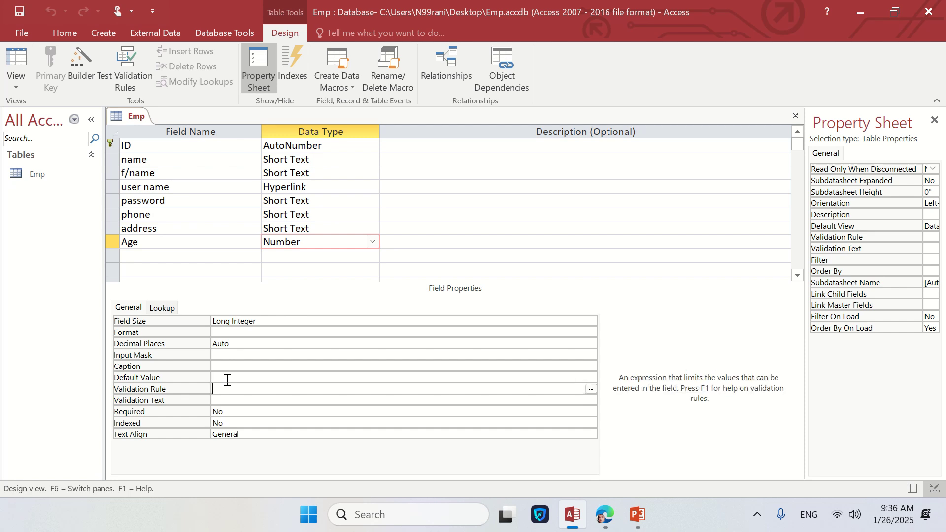
text(>18)
key(ctrl+s)
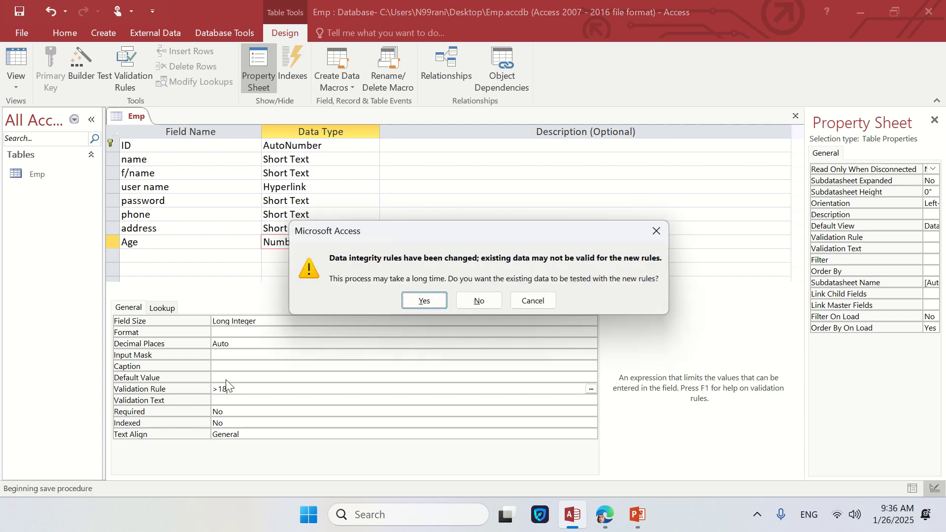
key(Return)
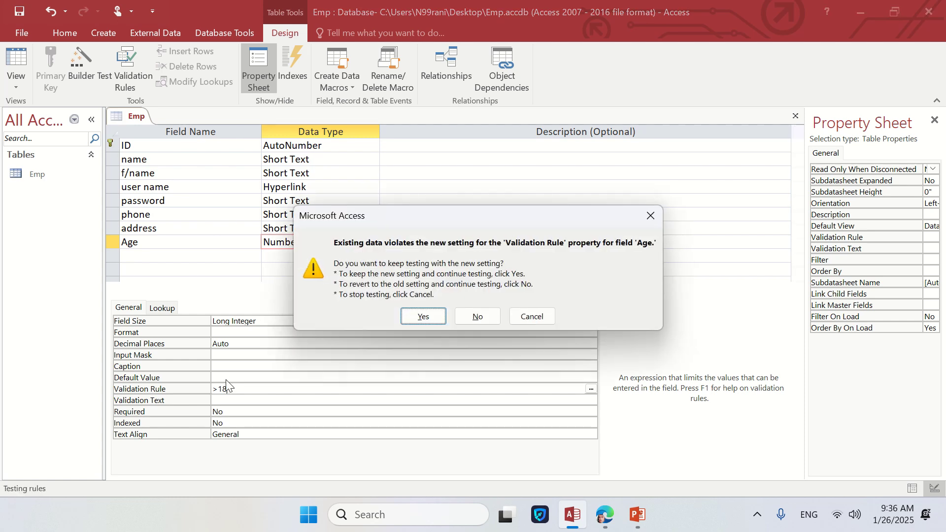
key(Return)
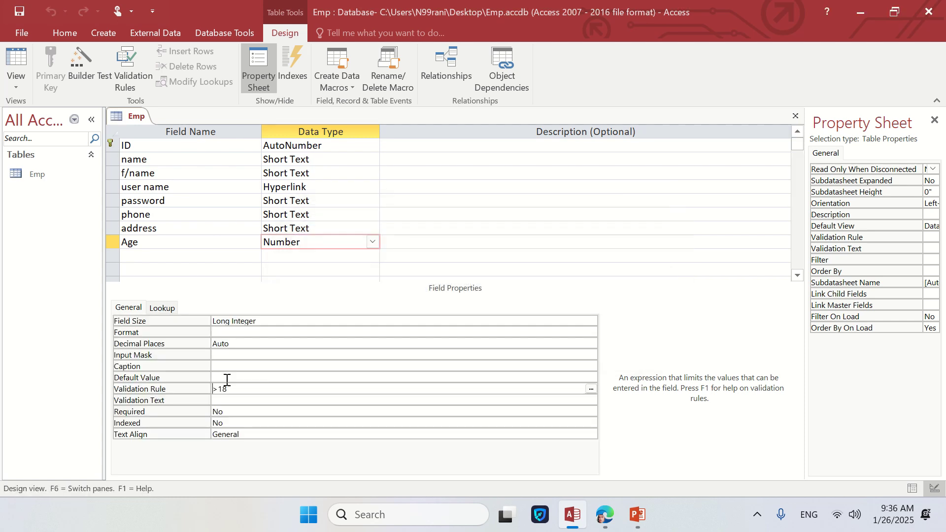
Step: Show the Emp table in Datasheet View and try to enter 12 as the second record's Age
right_click(123, 115)
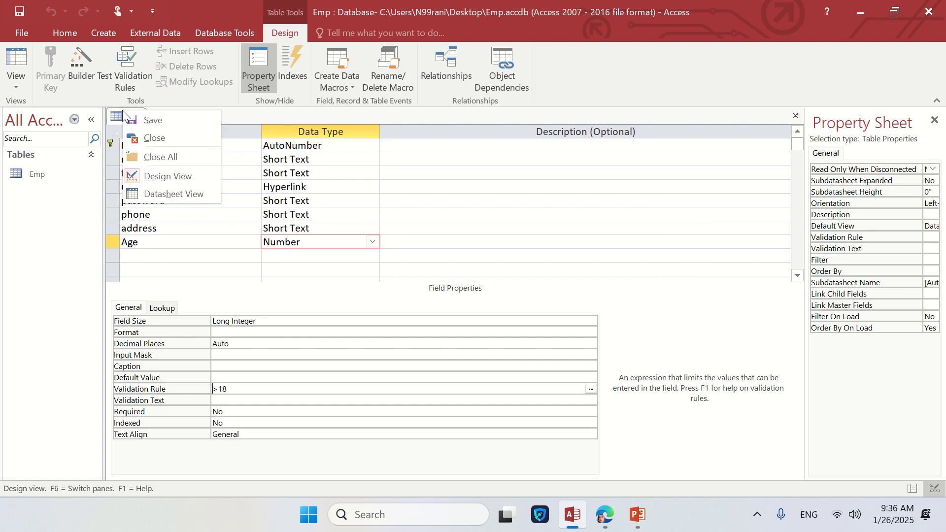
click(200, 196)
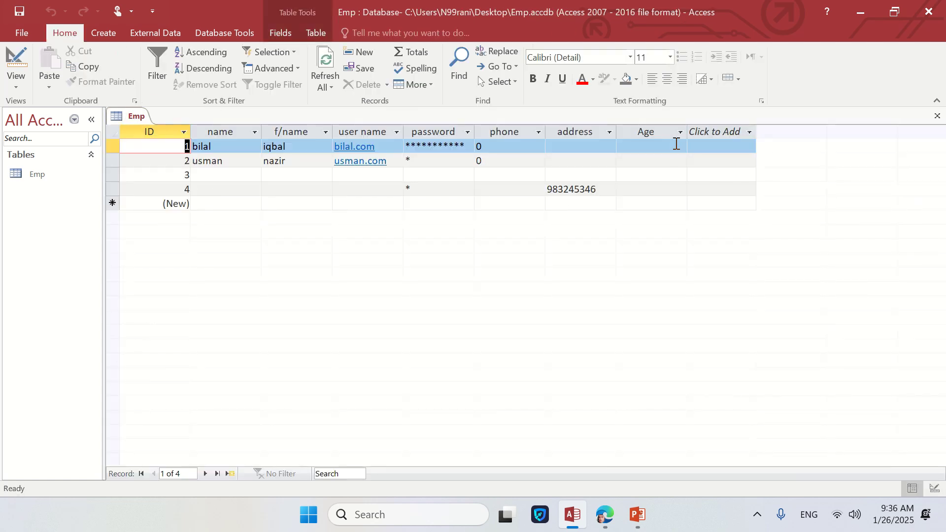
click(671, 148)
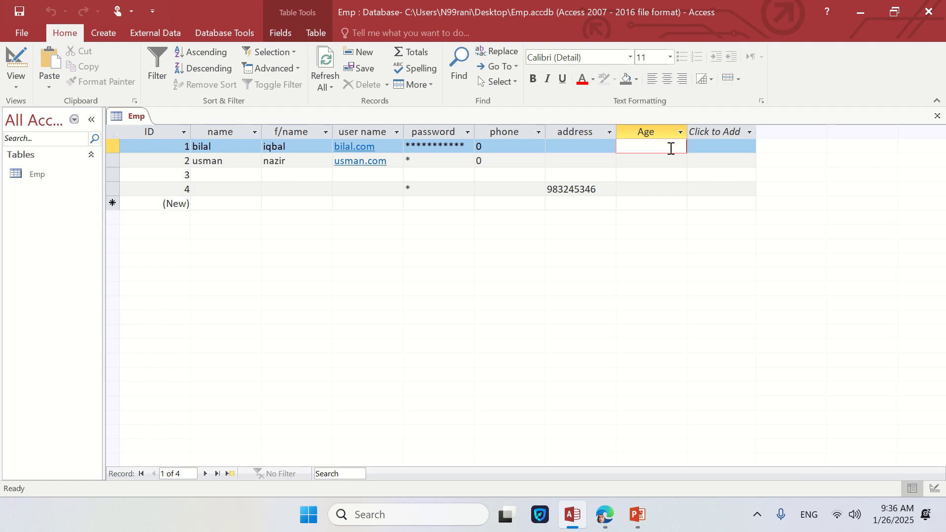
click(665, 164)
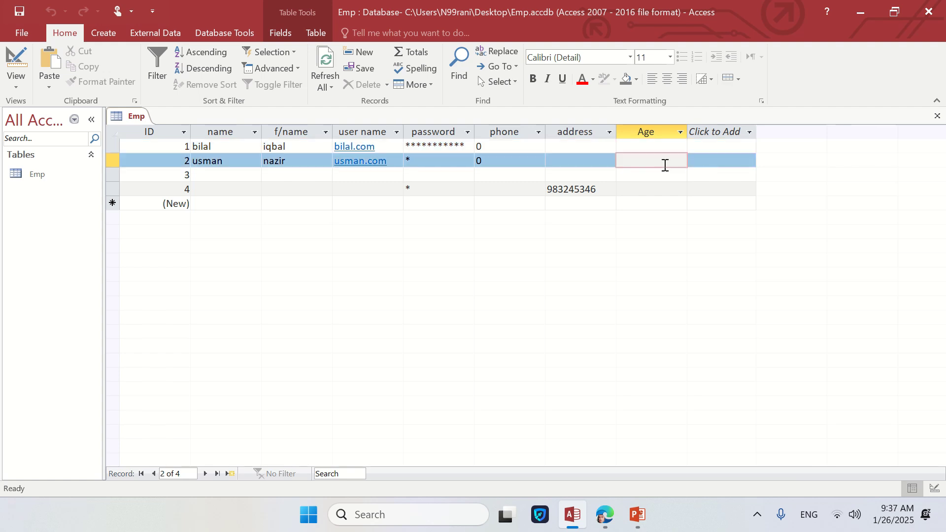
text(12)
key(Return)
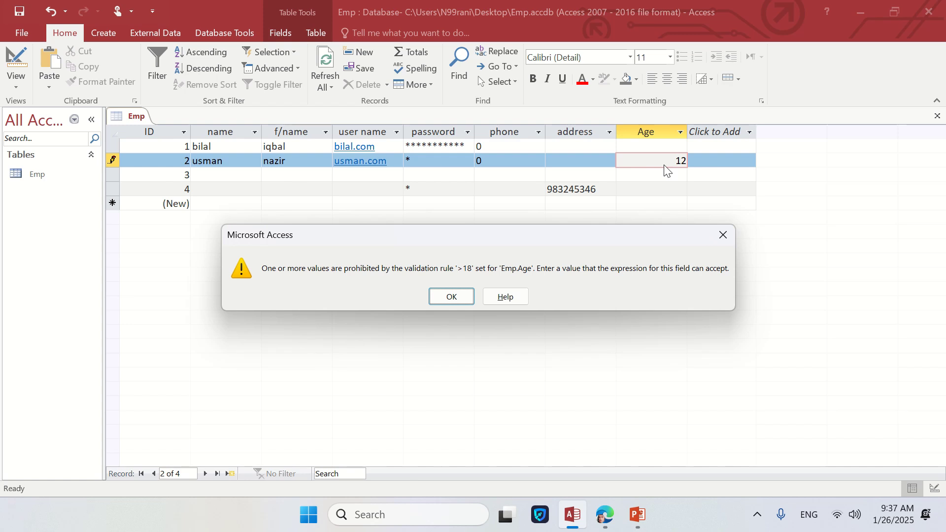
click(453, 297)
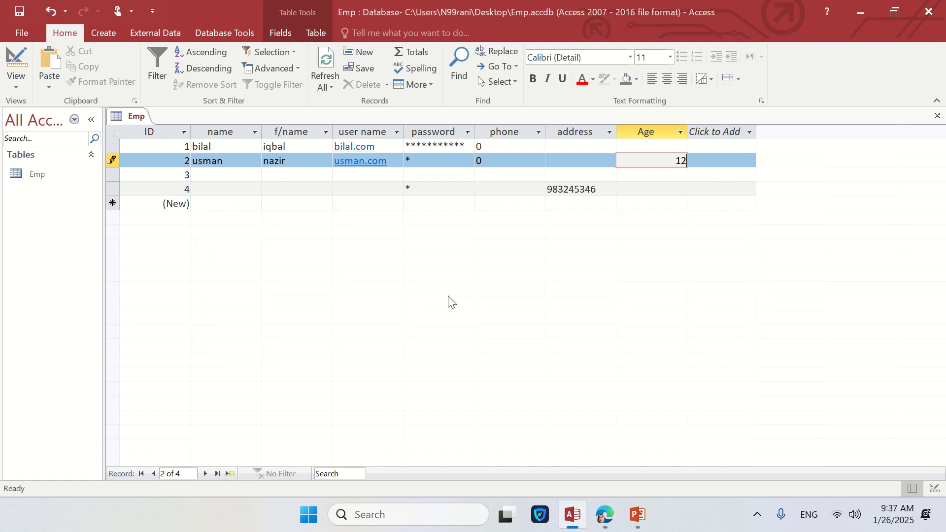
click(18, 79)
click(46, 136)
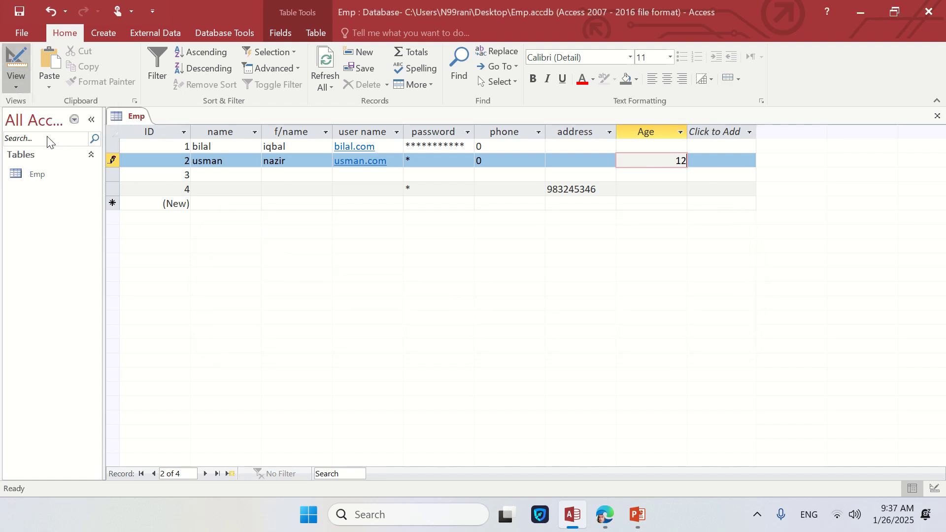
click(454, 298)
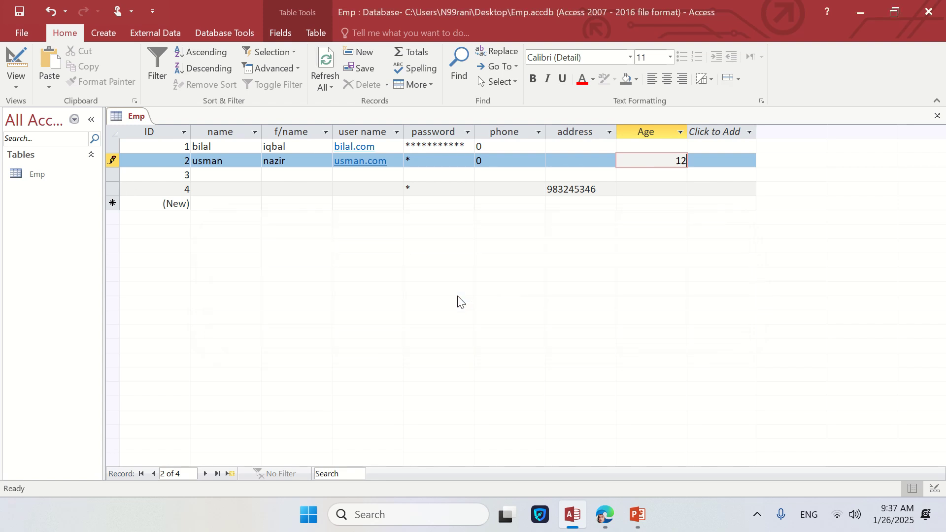
Step: Try to enter 18 as the second record's Age
key(BackSpace)
key(BackSpace)
text(18)
key(Return)
click(452, 296)
key(Return)
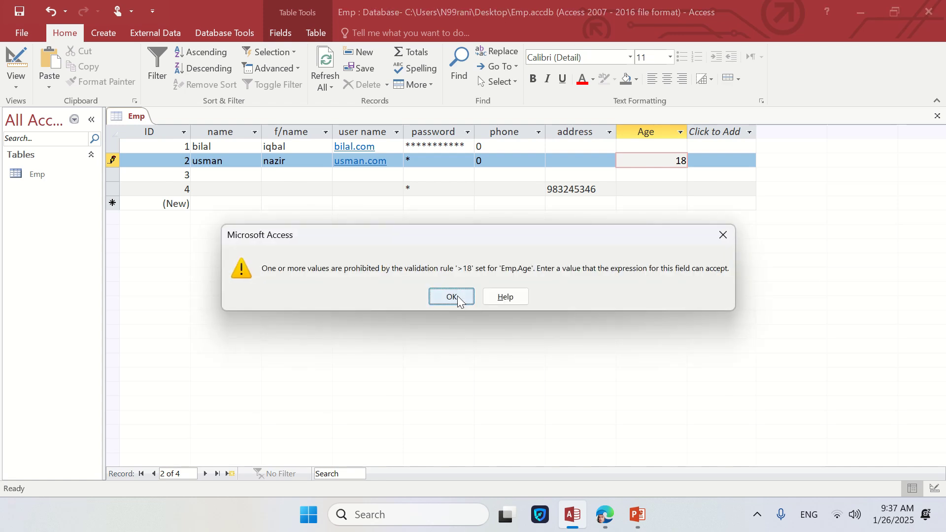
click(452, 297)
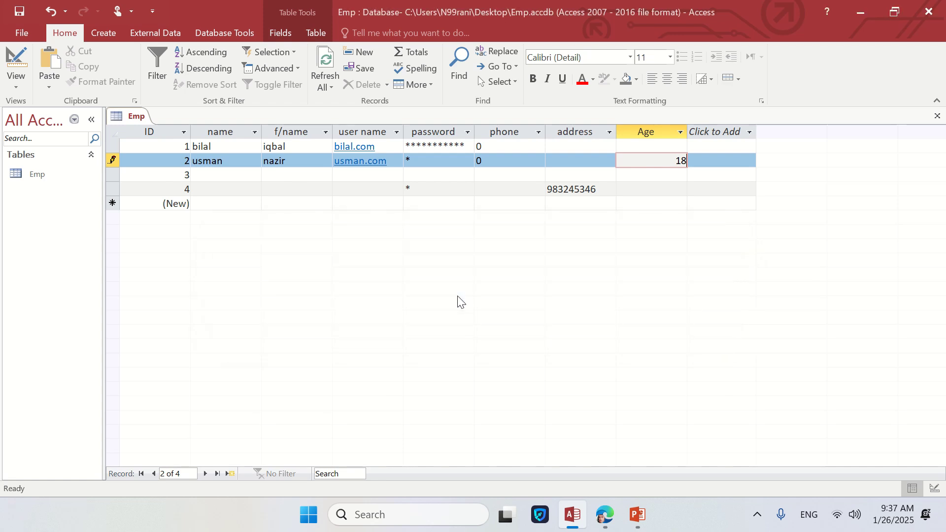
Step: Set the second record's Age to 19 and commit the record
key(BackSpace)
key(BackSpace)
text(19)
key(Down)
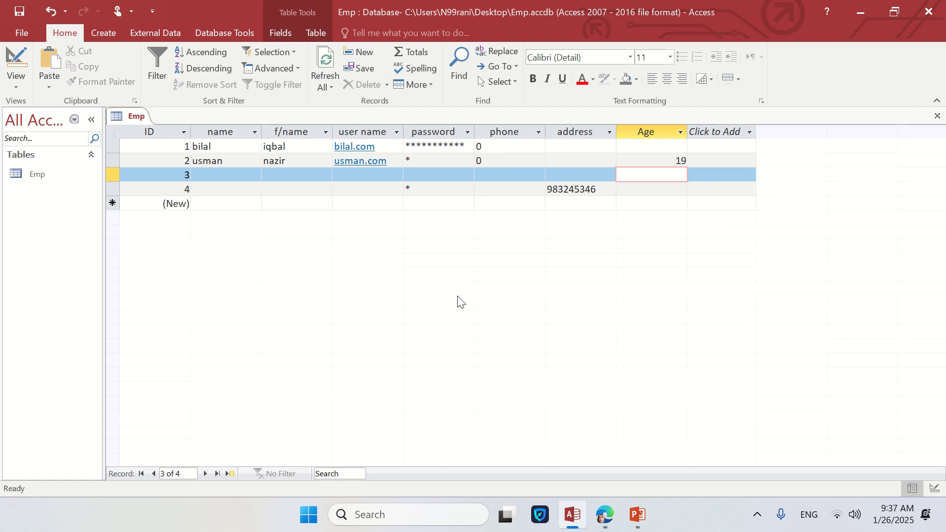
Step: In Design View, set the Age field's validation rule to <18, then return to Datasheet View, saving and keeping the new rule
click(10, 66)
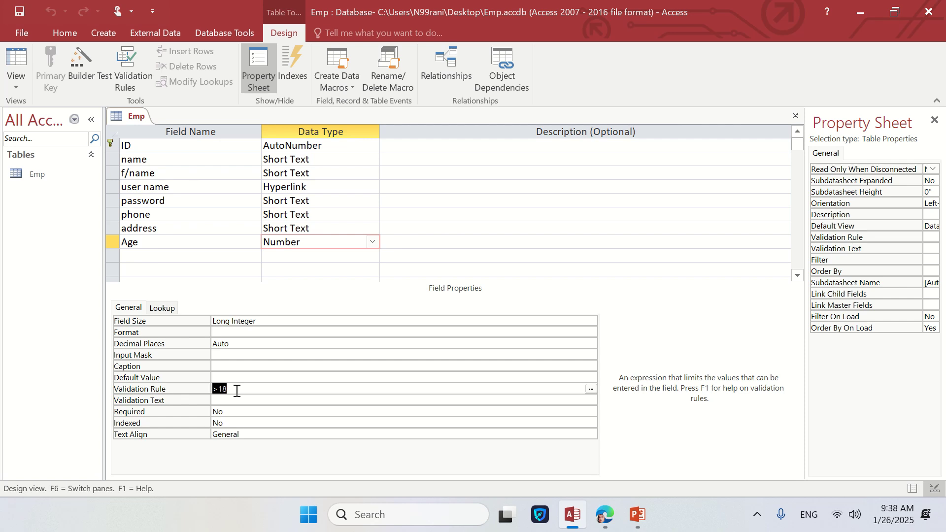
key(Delete)
text(<18)
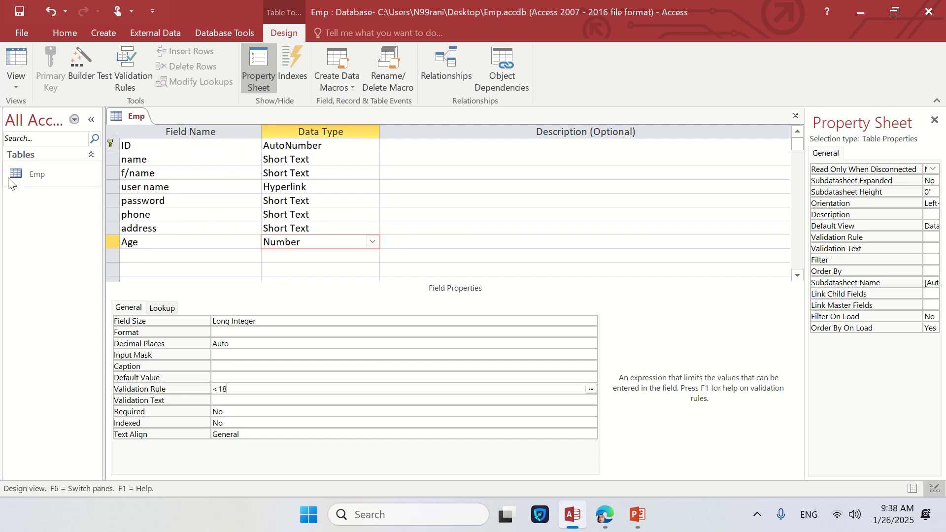
click(12, 81)
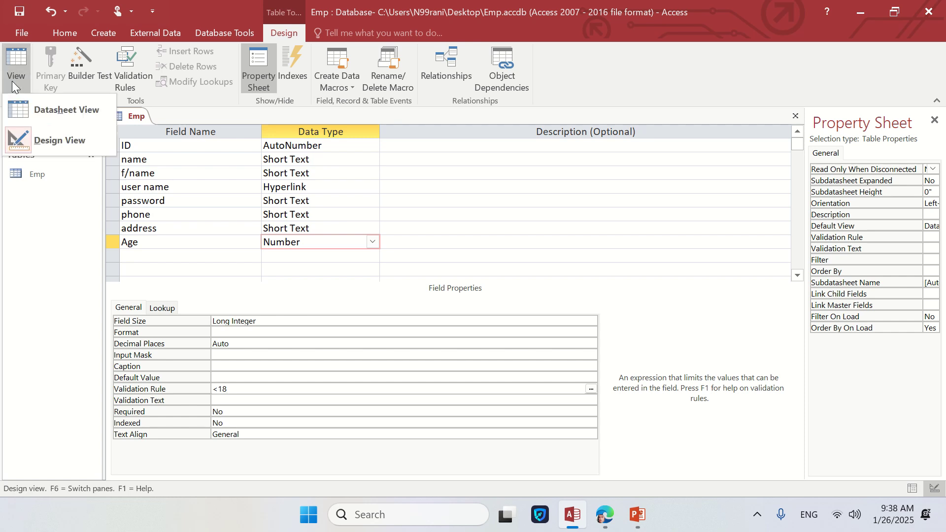
click(50, 112)
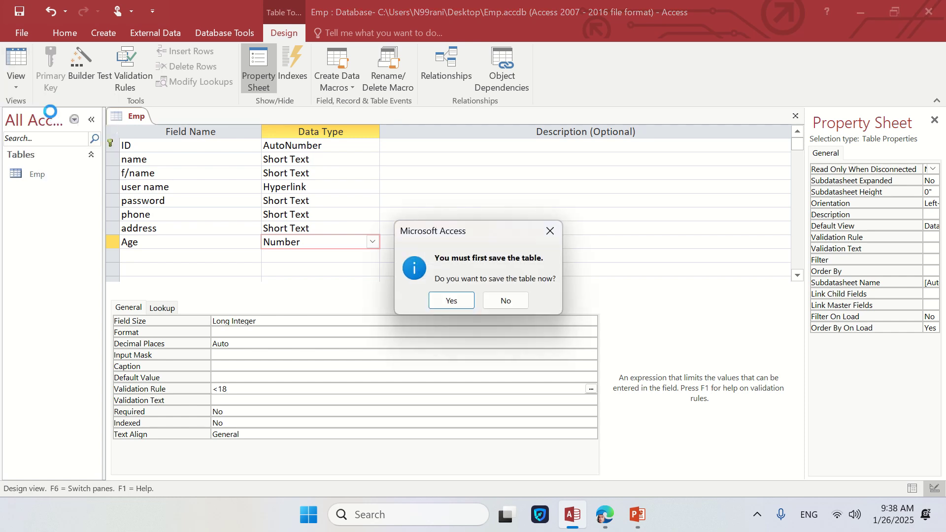
key(Return)
key(Return)
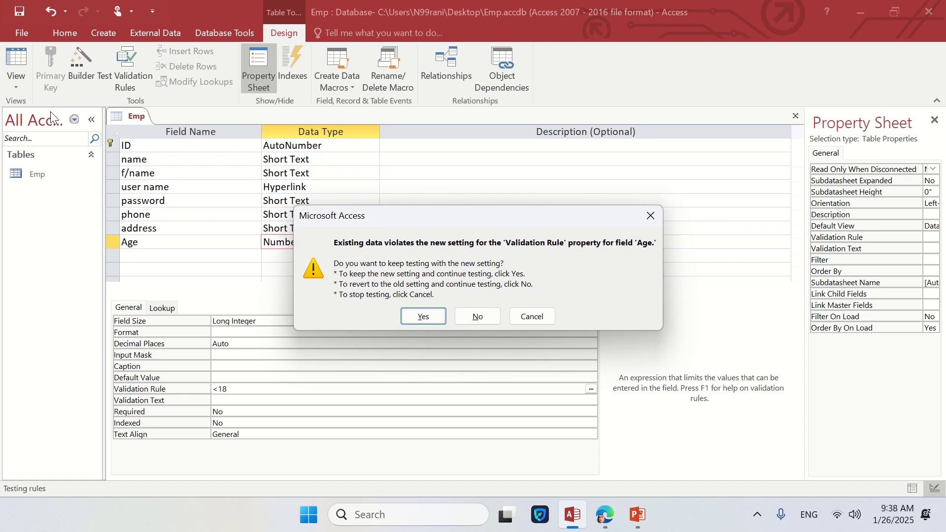
key(Return)
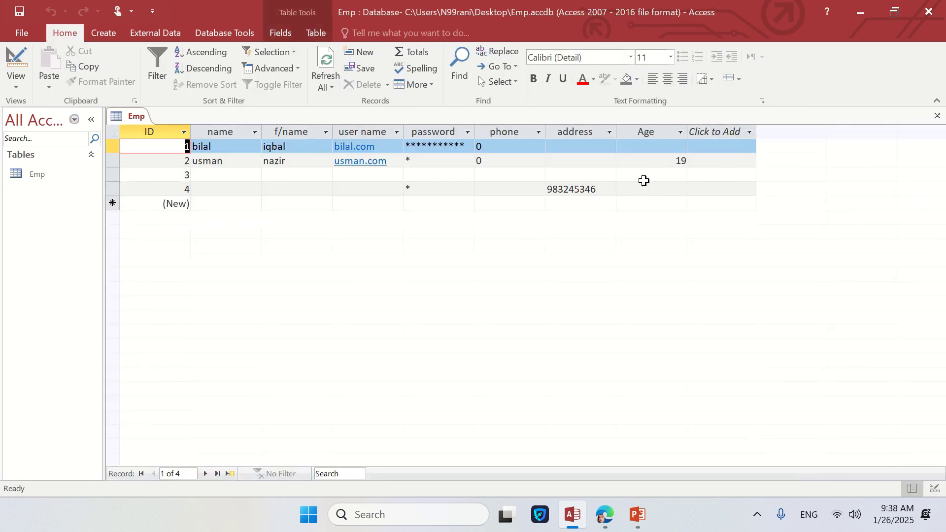
Step: Try to enter 20 as the third record's Age
click(658, 178)
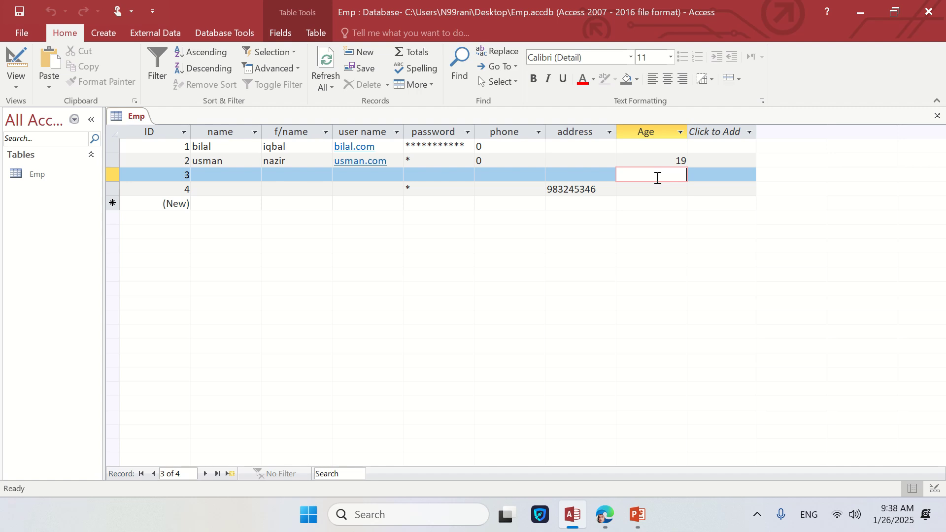
text(29)
key(BackSpace)
text(0)
key(Return)
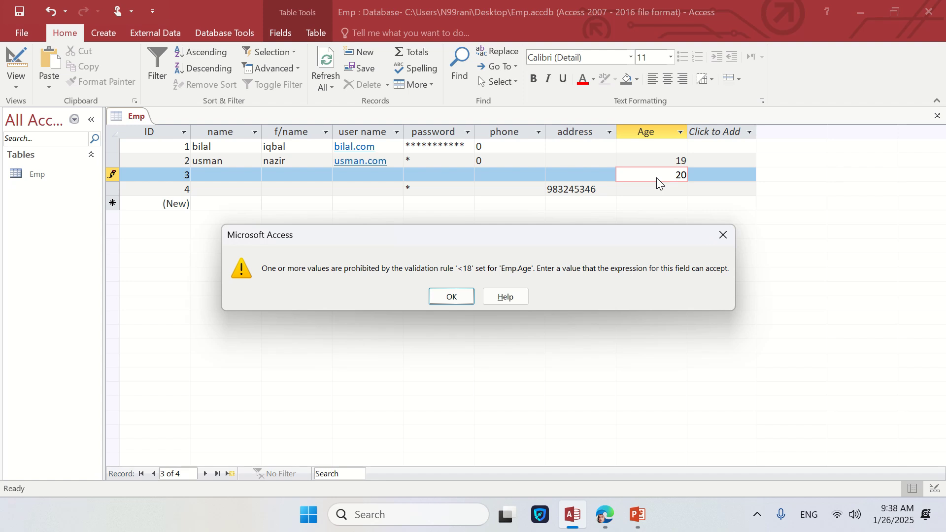
key(Return)
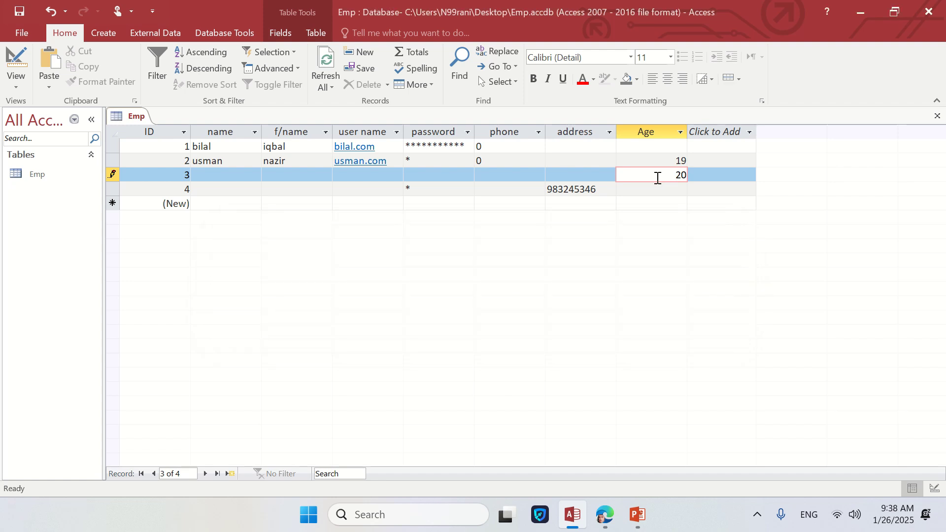
Step: Set the third record's Age to 12 and commit the record
key(BackSpace)
key(BackSpace)
text(12)
key(Down)
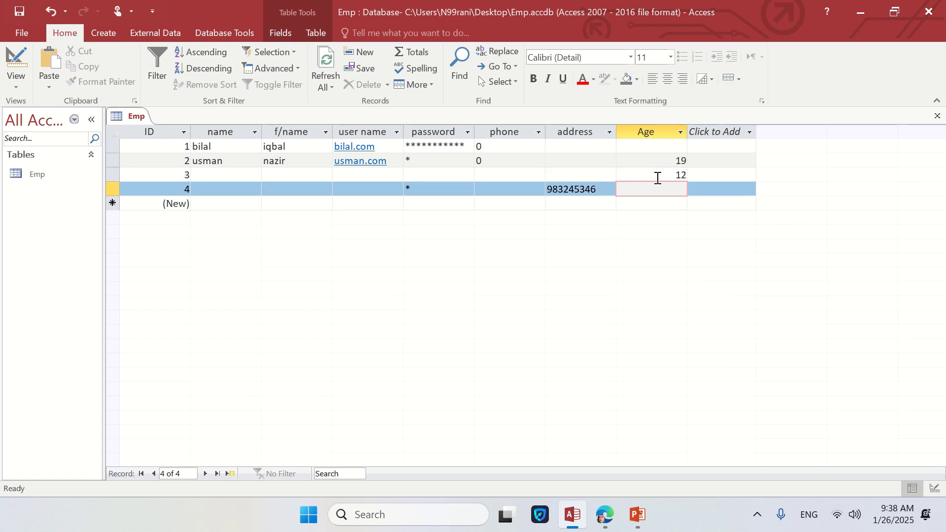
Step: Try to enter 20 as the fourth record's Age, checking the field properties topic list in PowerPoint
text(20)
key(Down)
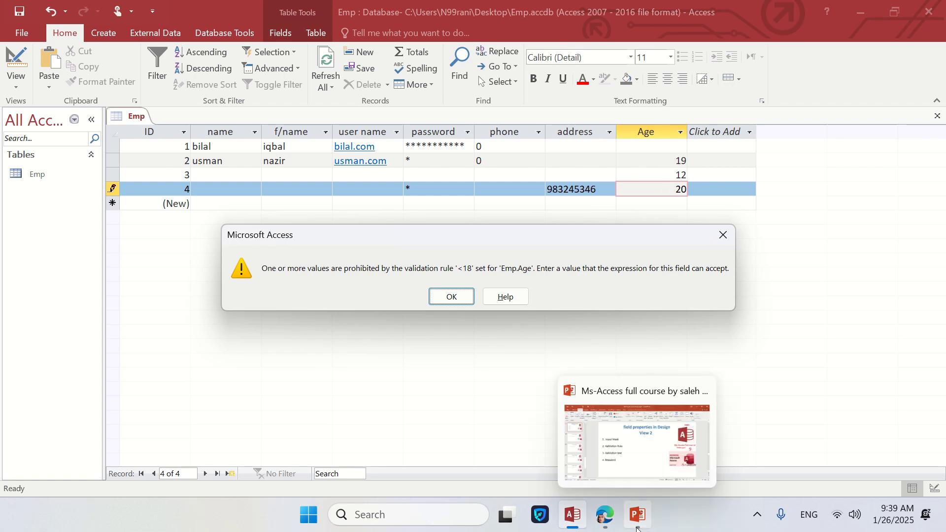
click(636, 517)
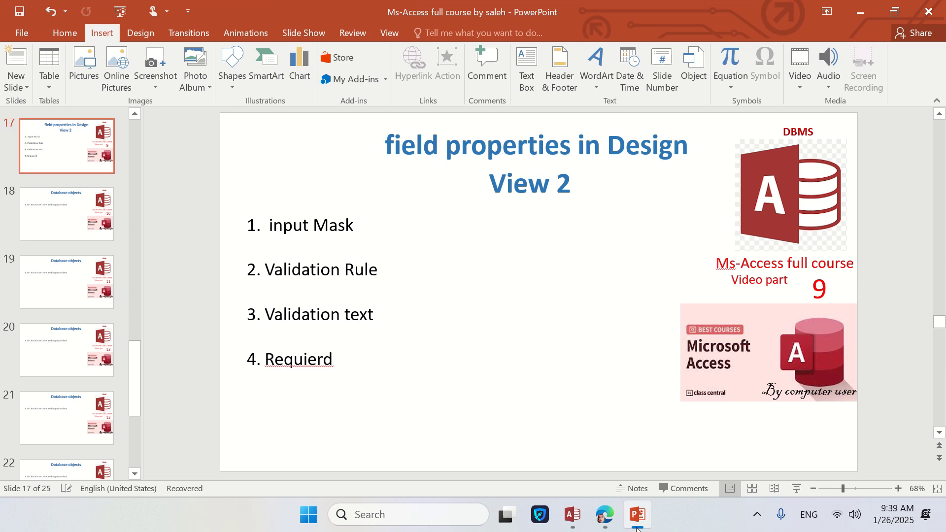
click(637, 527)
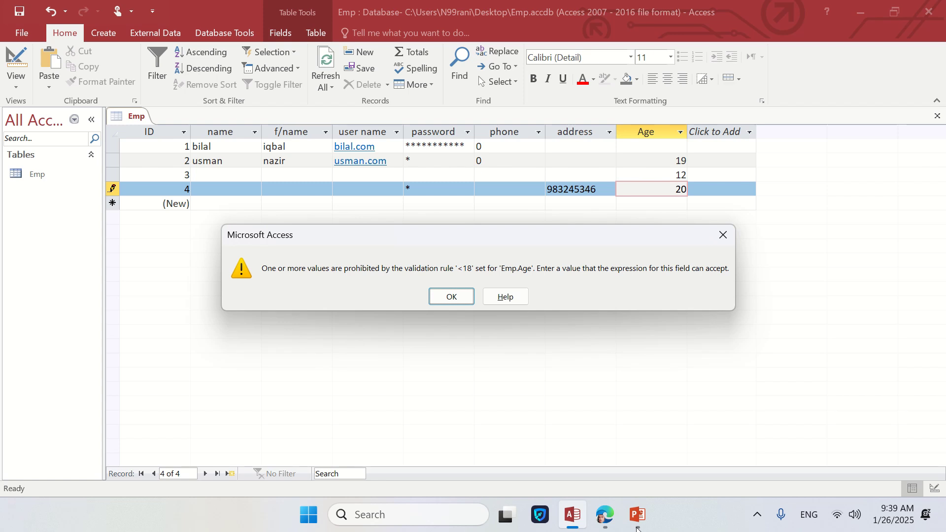
key(Return)
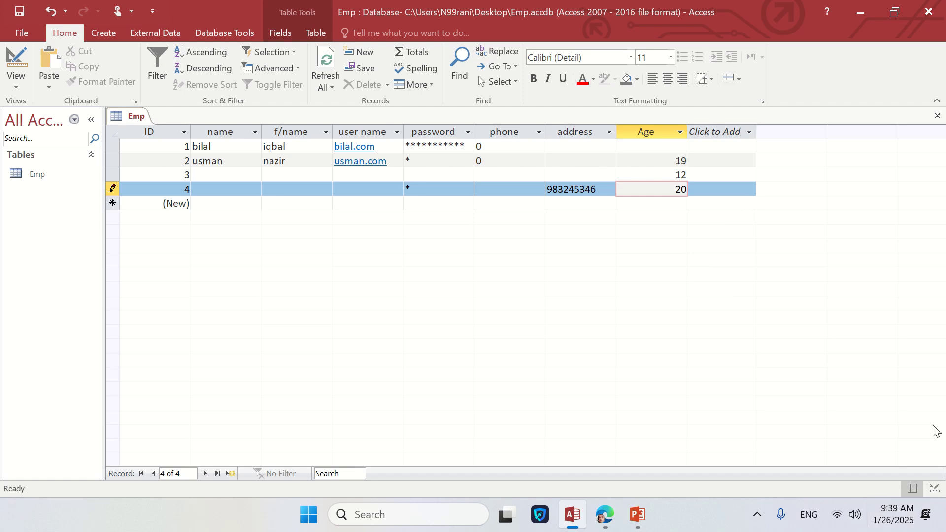
click(937, 490)
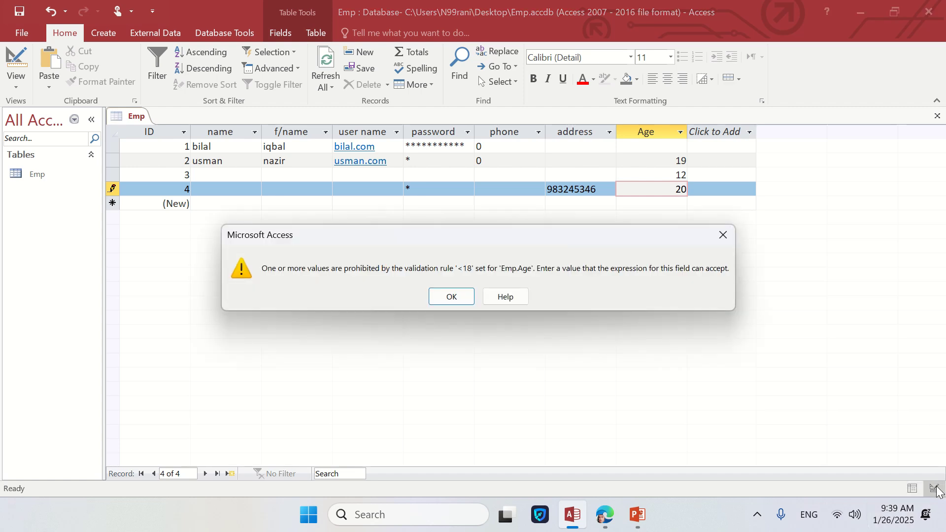
key(Return)
Step: Set the fourth record's Age to 13 and commit the record
key(BackSpace)
key(BackSpace)
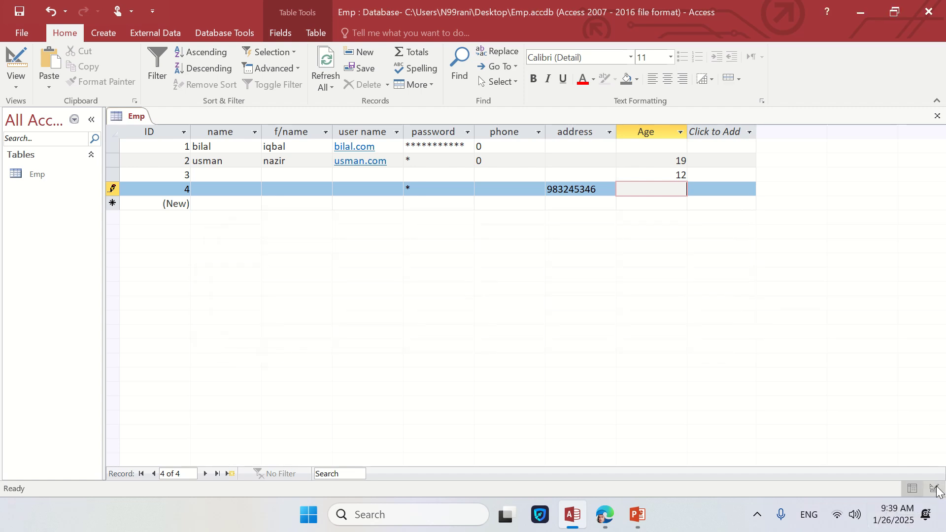
text(13)
key(Down)
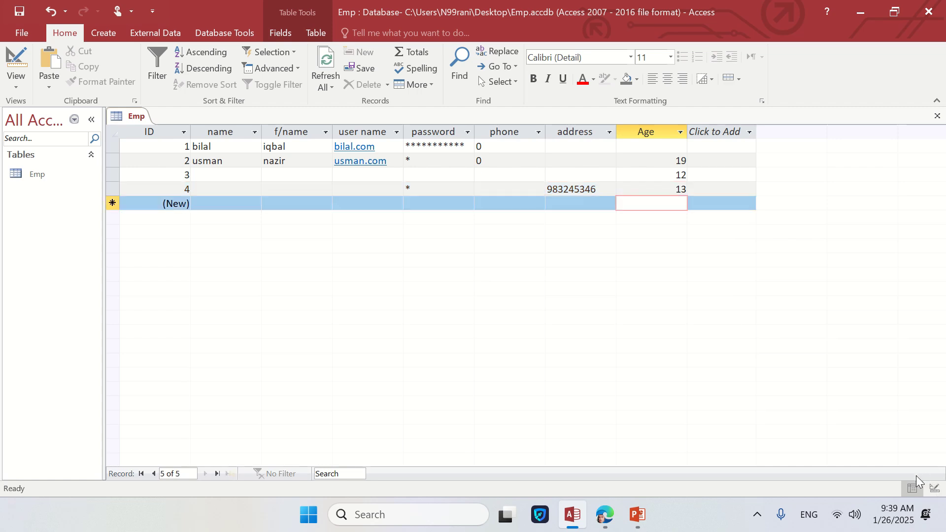
Step: In Design View, set the Age field's validation text to "you are not allowed for order" and save the table
click(934, 488)
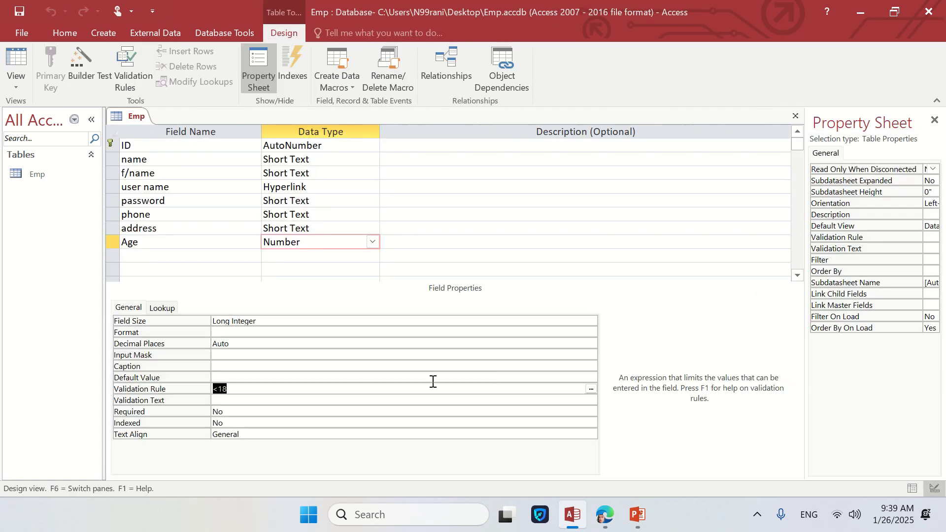
click(239, 400)
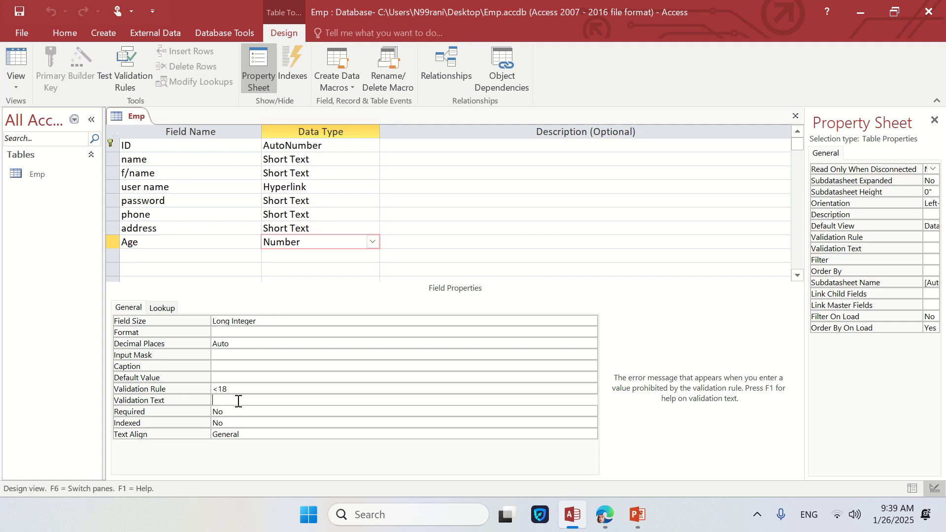
text(your)
key(BackSpace)
text(are not allowed for order)
key(ctrl+s)
Step: Show the table in Datasheet View and try to enter 20 as the Age of a new record
right_click(128, 118)
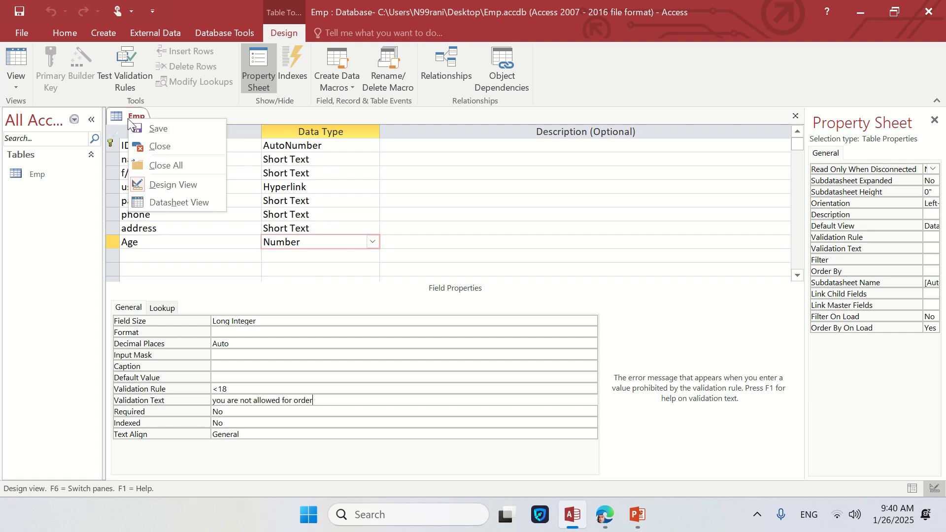
click(167, 203)
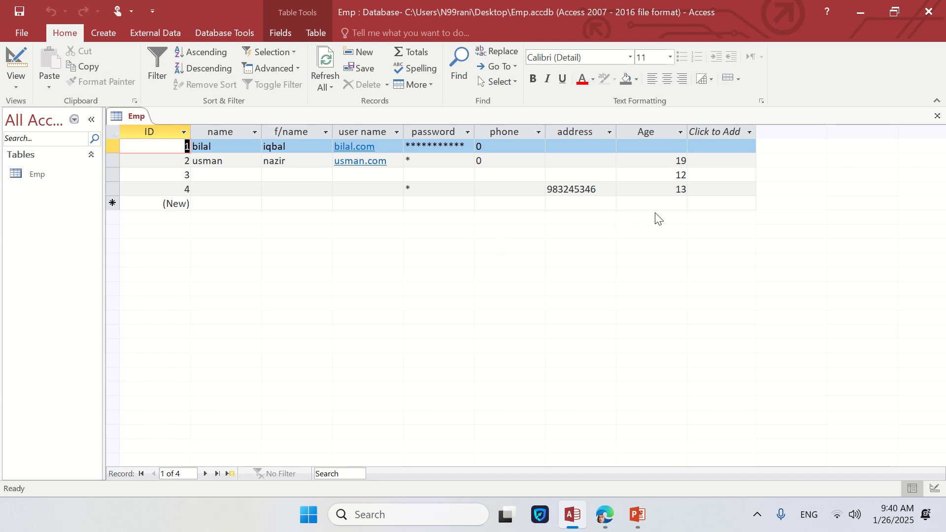
click(674, 204)
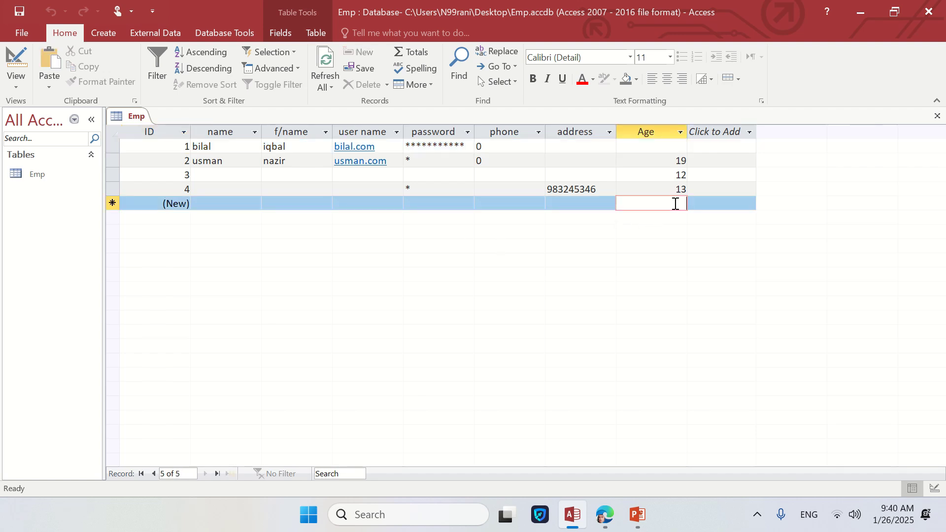
text(20)
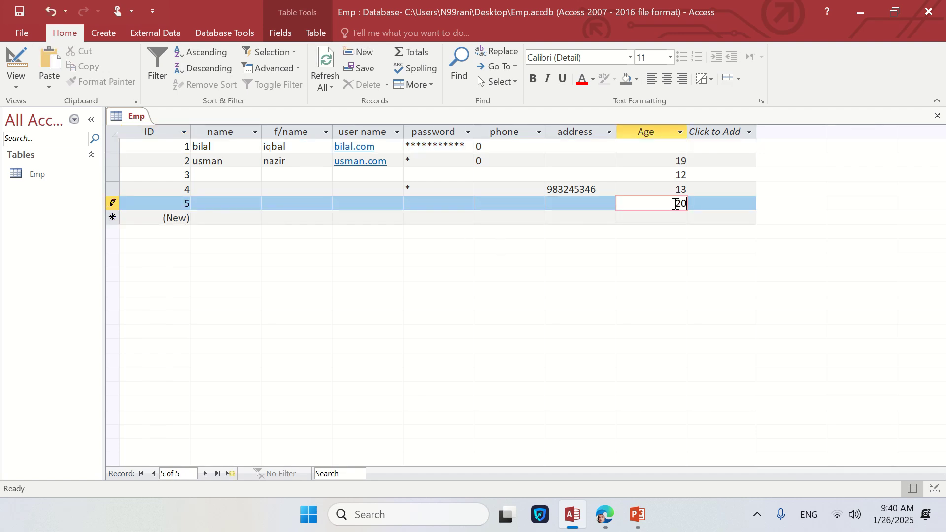
key(Return)
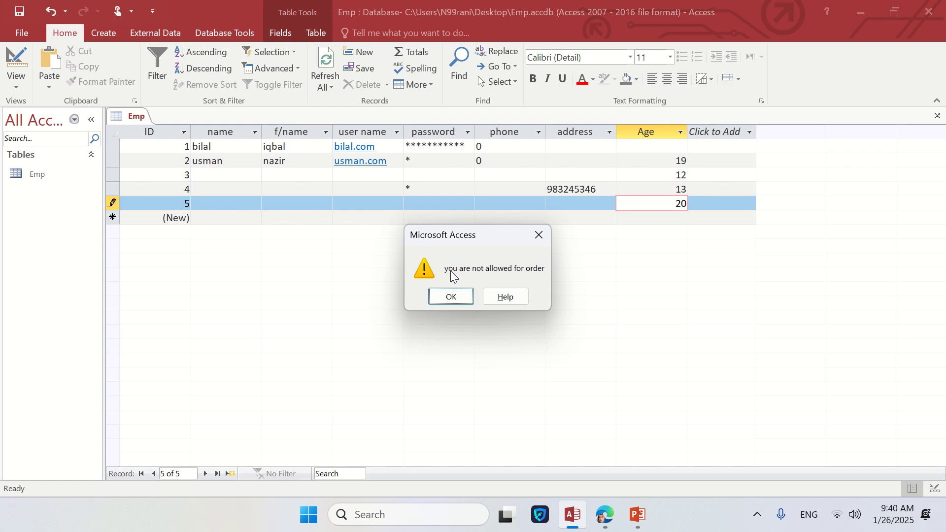
Step: Dismiss the validation alert and check the field properties topic list in PowerPoint, returning to the Emp table in Access
key(Return)
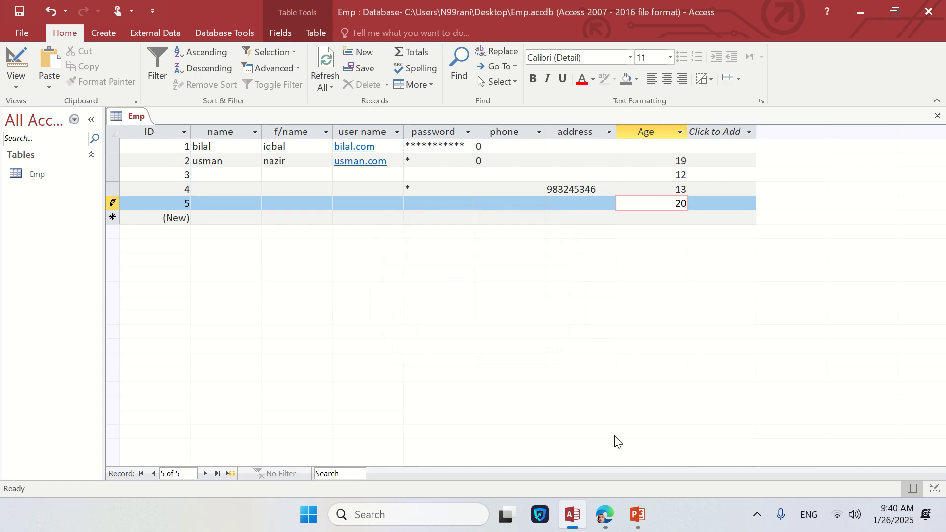
click(638, 523)
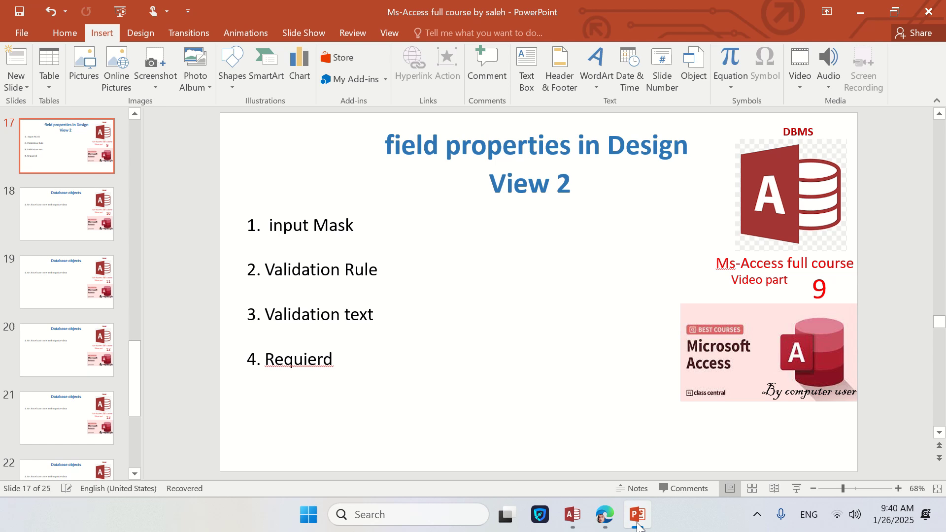
click(571, 520)
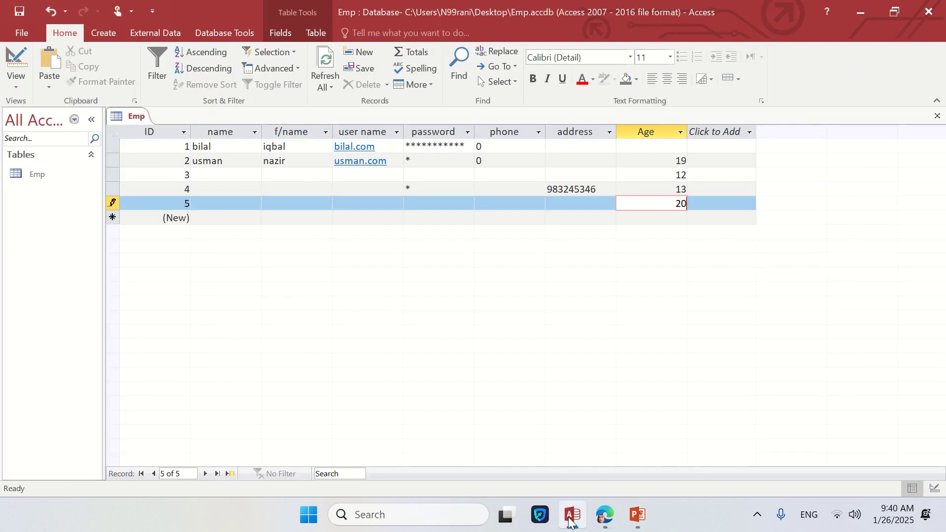
Step: Set the fifth record's Age to 12 and commit the record
click(939, 487)
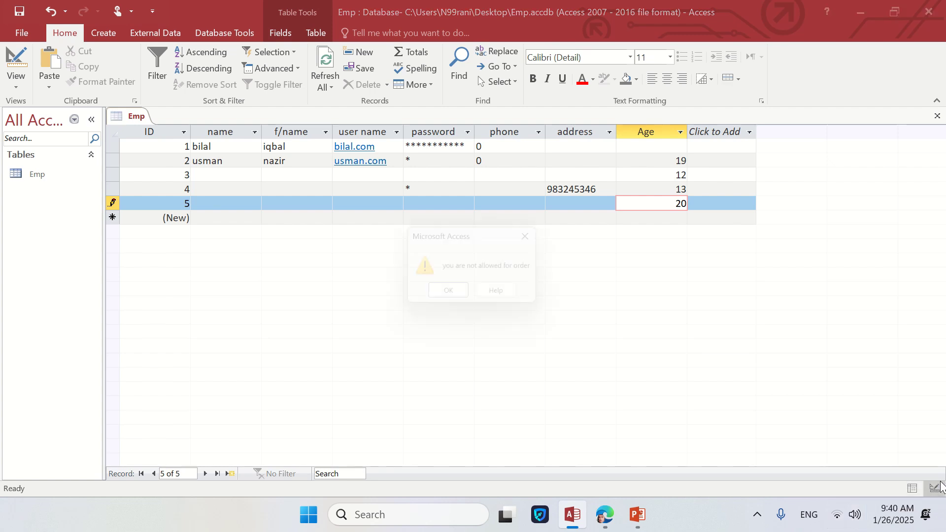
click(450, 296)
key(Escape)
text(1)
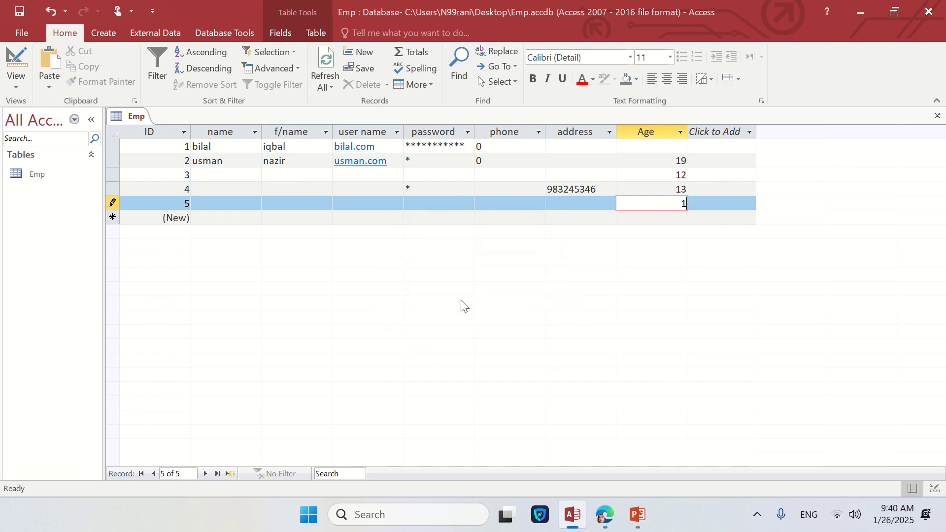
text(2)
key(Down)
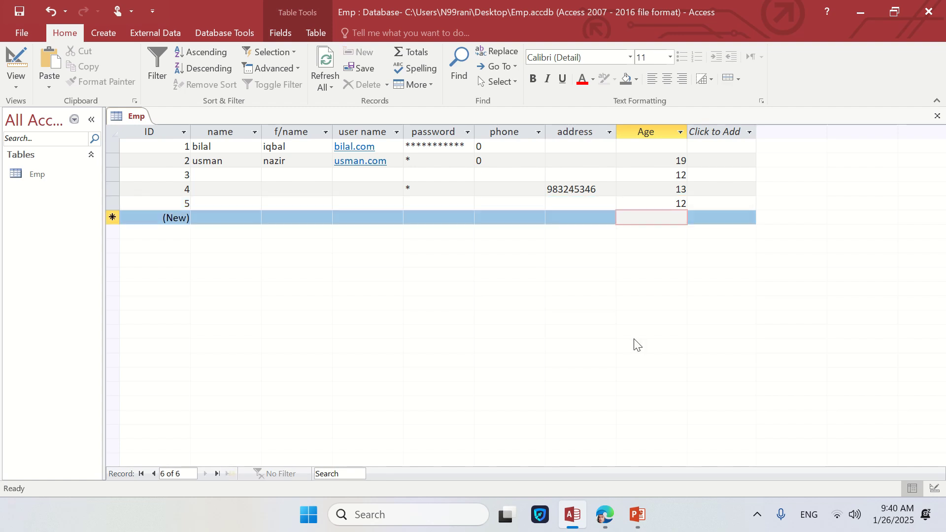
Step: Inspect the Age field's Required property in Design View and return to Datasheet View
click(935, 489)
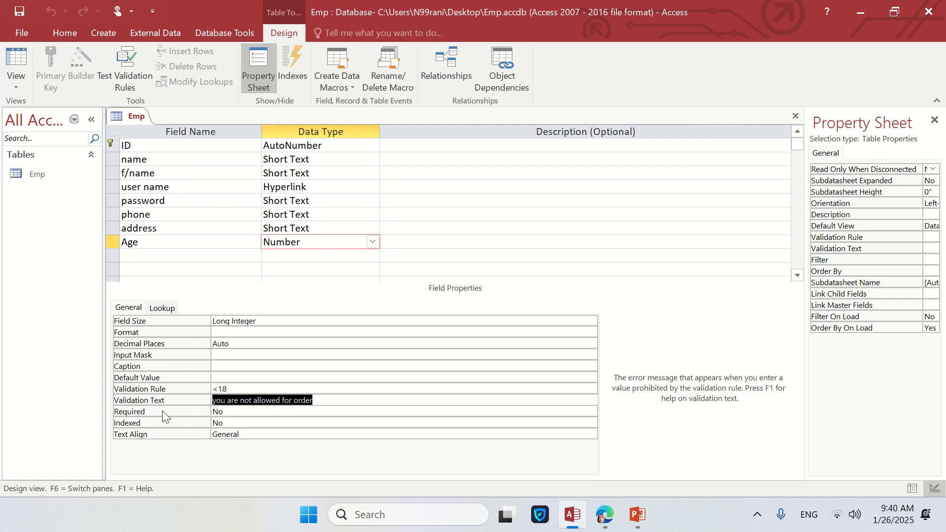
click(231, 411)
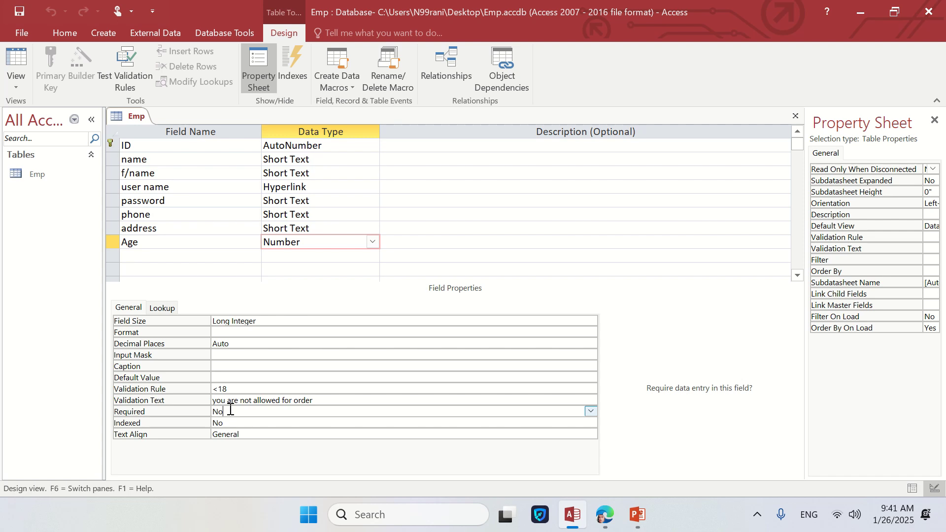
click(913, 488)
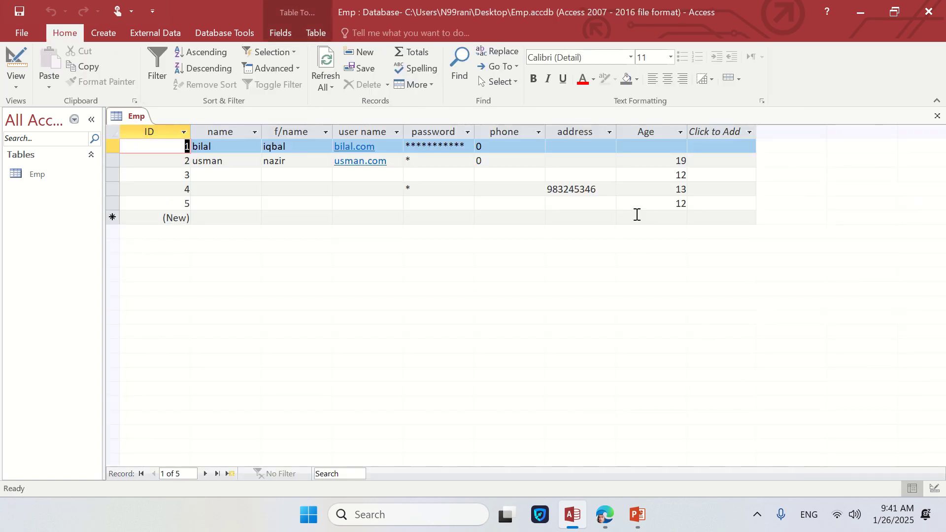
Step: Add a new record with only a person's name, leaving Age and all other fields blank
click(241, 210)
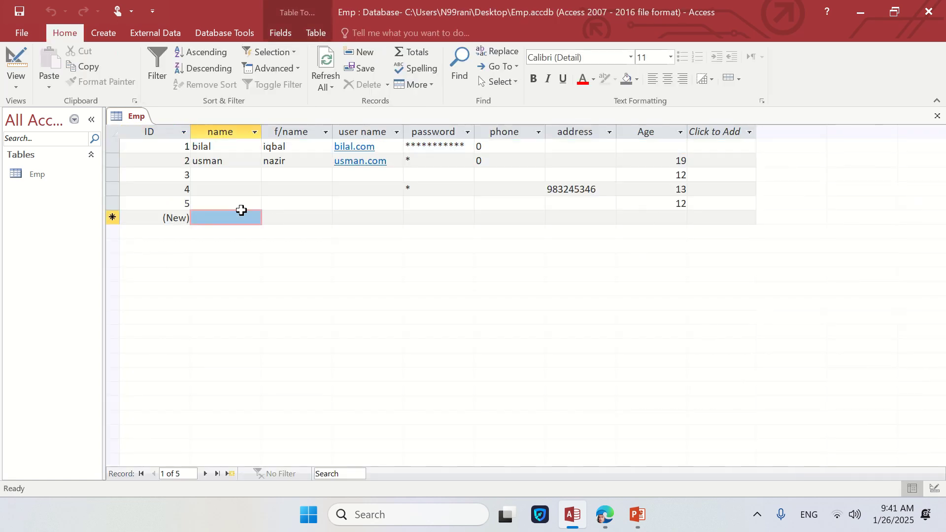
text(saim)
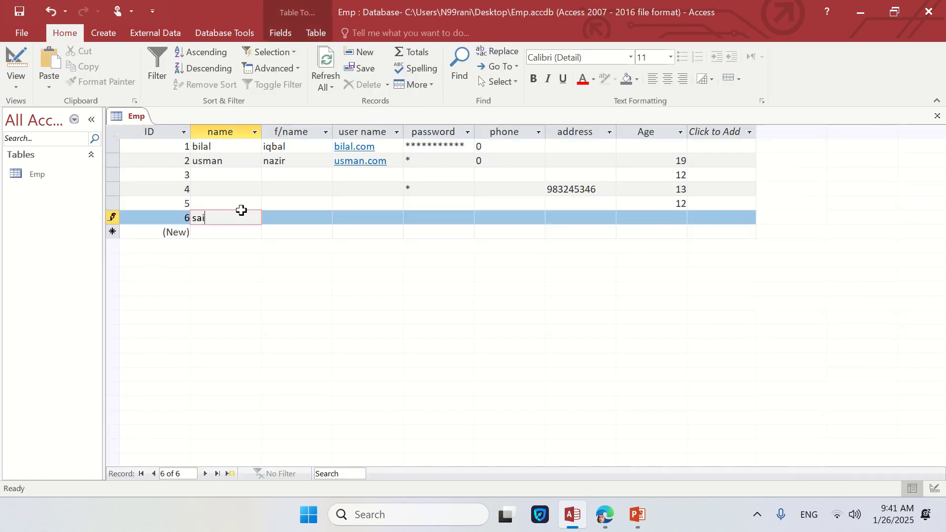
key(Tab)
key(Tab)
key(Tab)
key(Tab)
key(Tab)
key(Tab)
key(Tab)
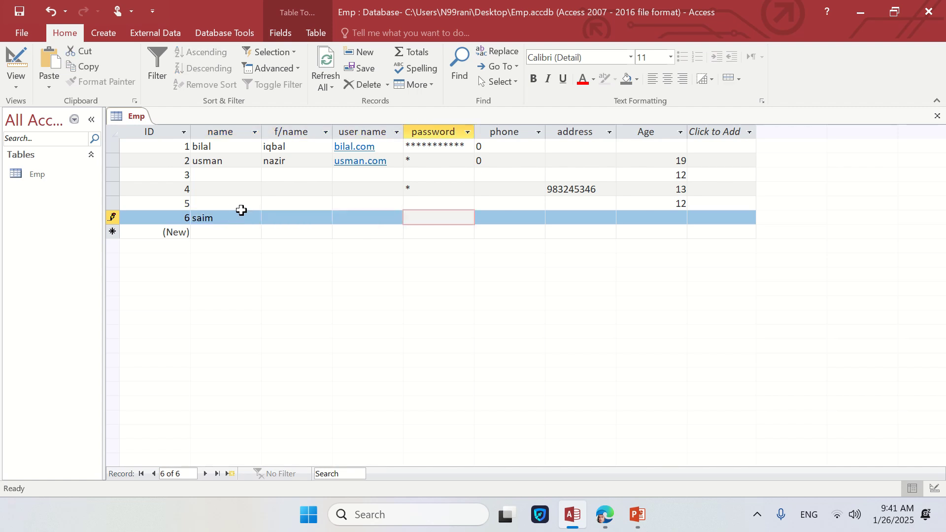
key(Tab)
key(Tab)
key(Tab)
key(Tab)
key(Tab)
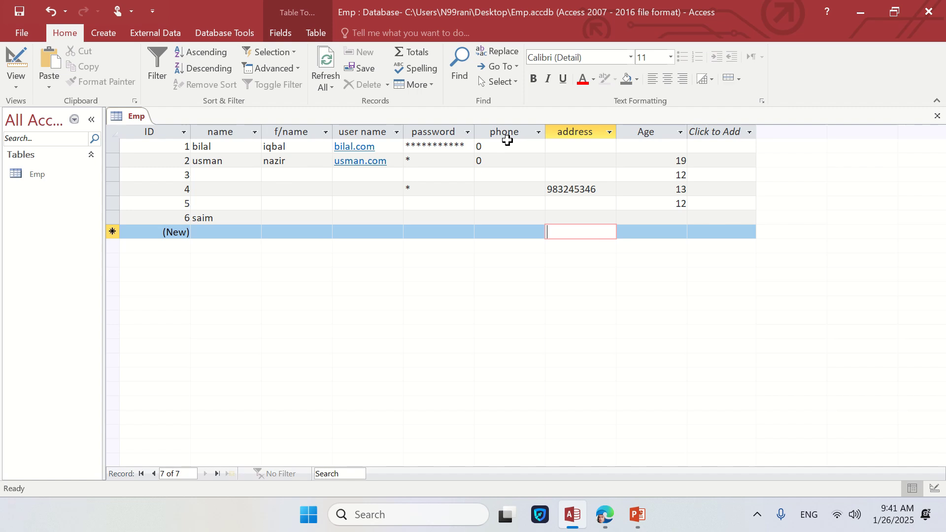
click(649, 217)
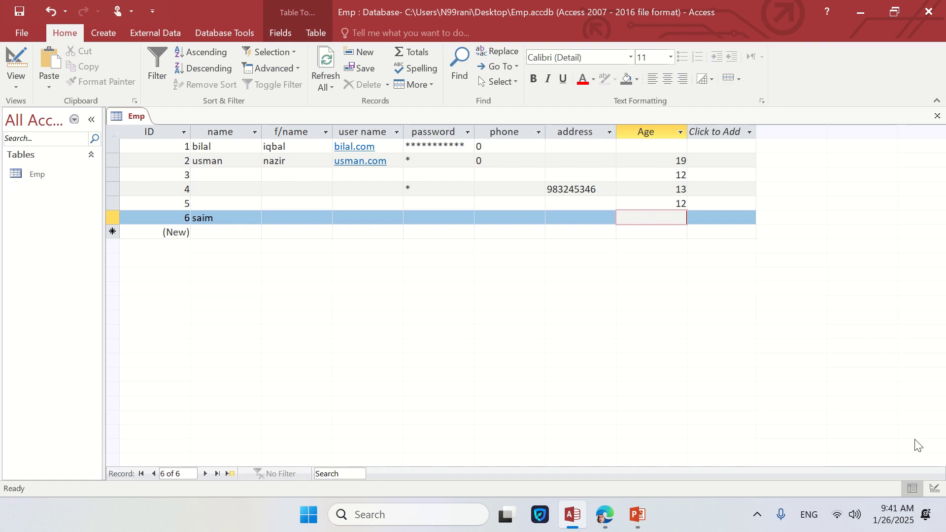
Step: In Design View, set the Age field's Required property to Yes and save the table, keeping the new setting for existing data
click(935, 489)
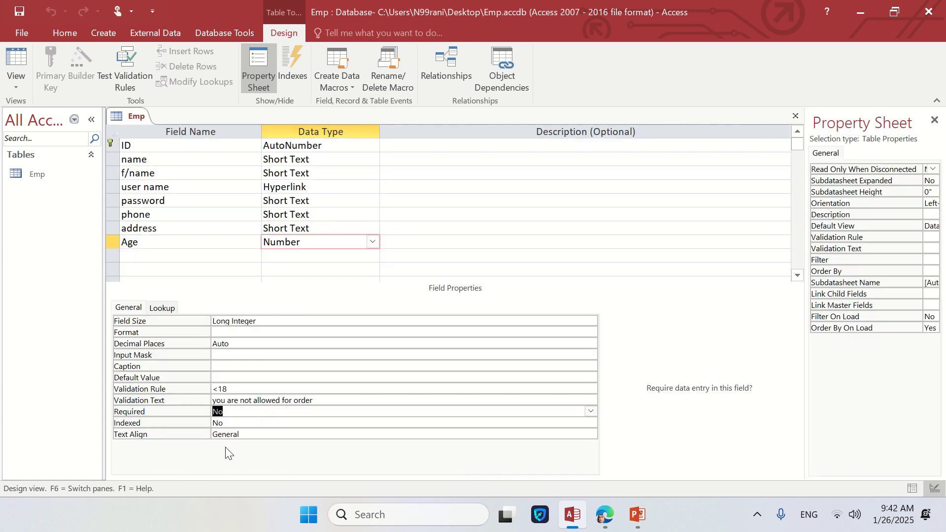
text(yes)
key(ctrl+s)
key(Return)
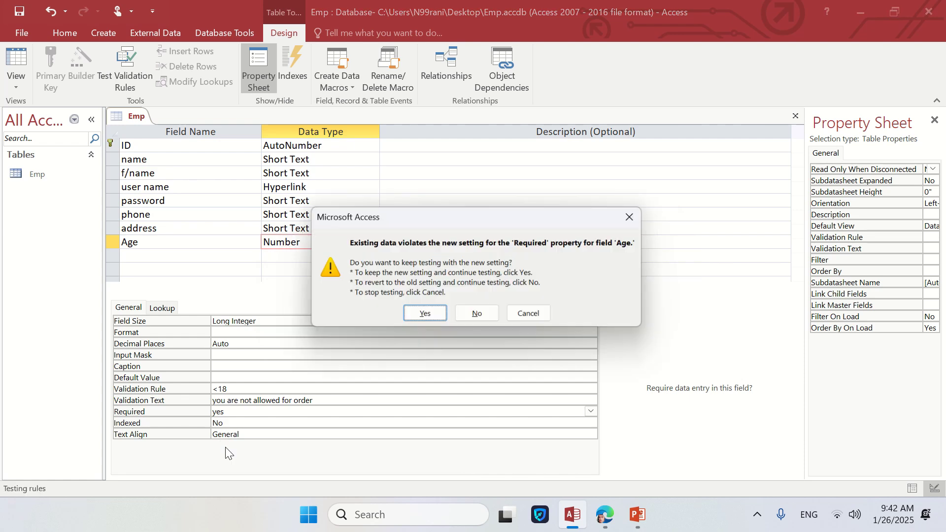
key(Return)
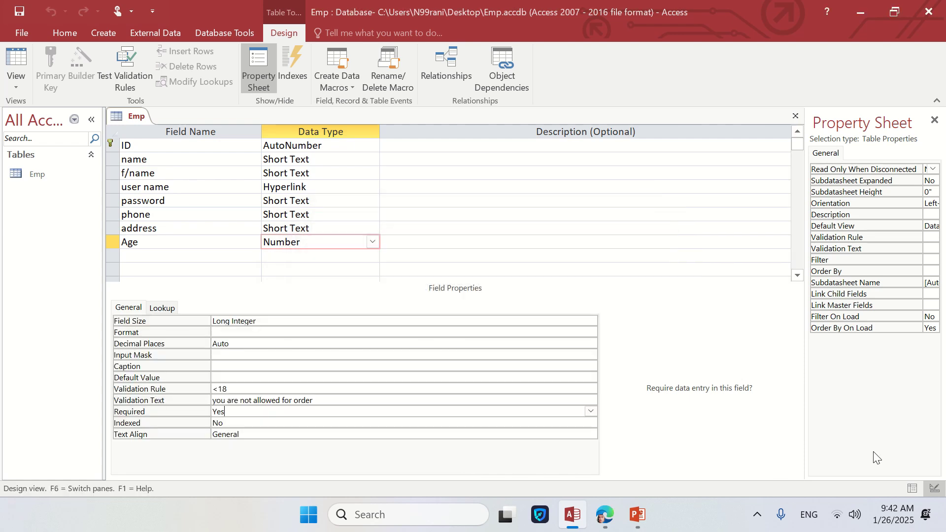
Step: Show the table in Datasheet View and try to add another record with only a person's name, leaving Age blank
click(913, 488)
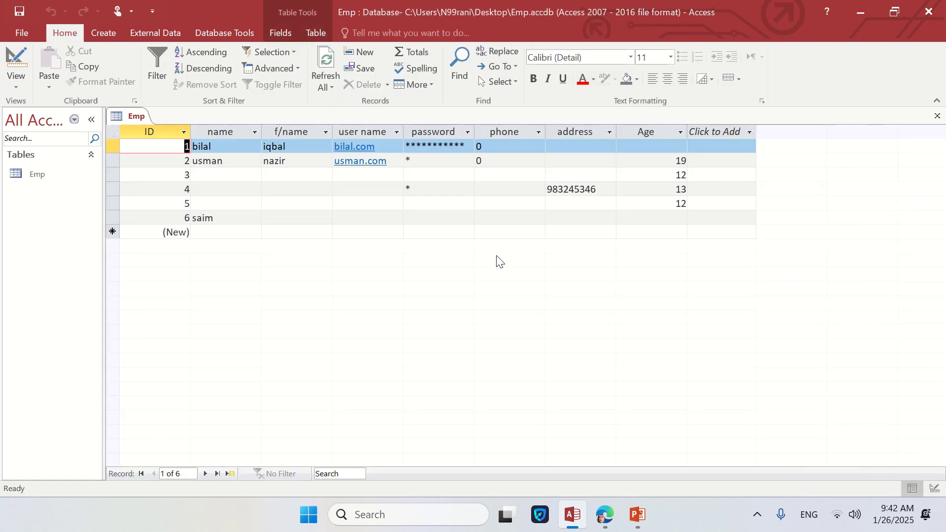
click(246, 226)
click(286, 222)
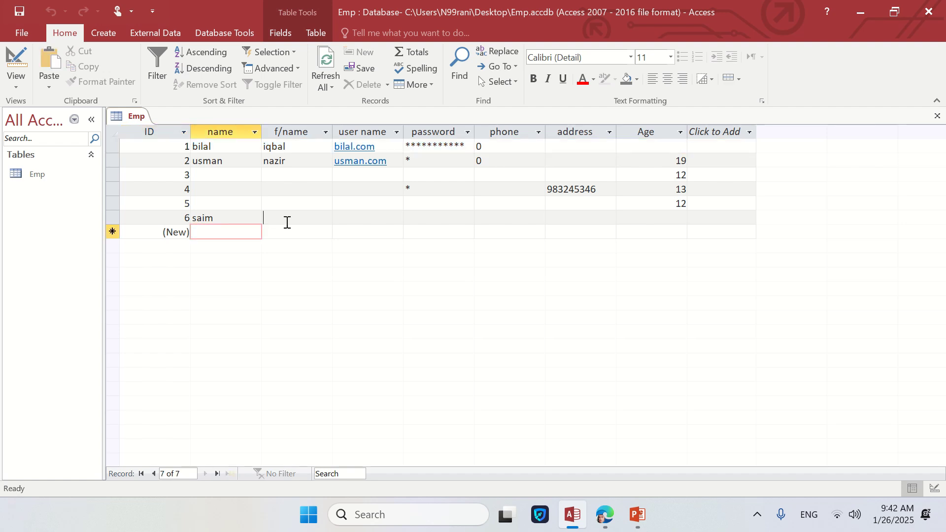
click(233, 234)
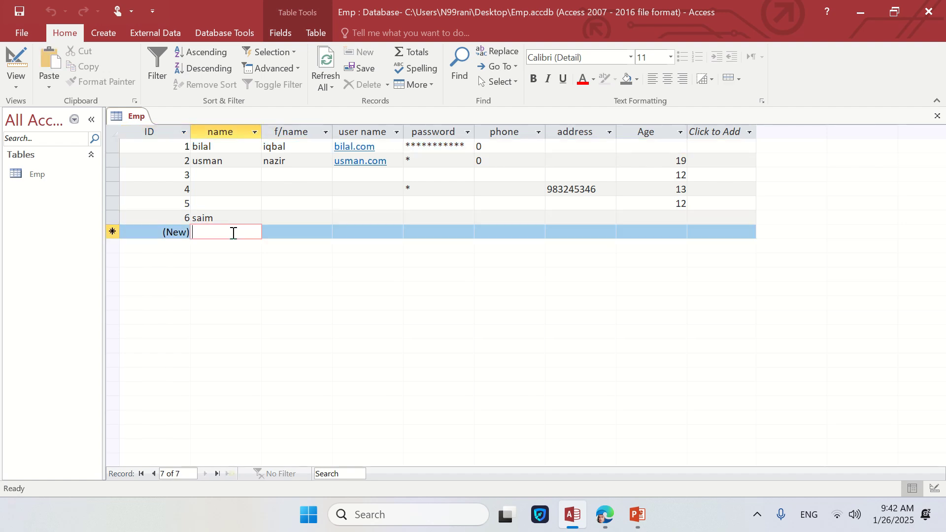
text(saleh)
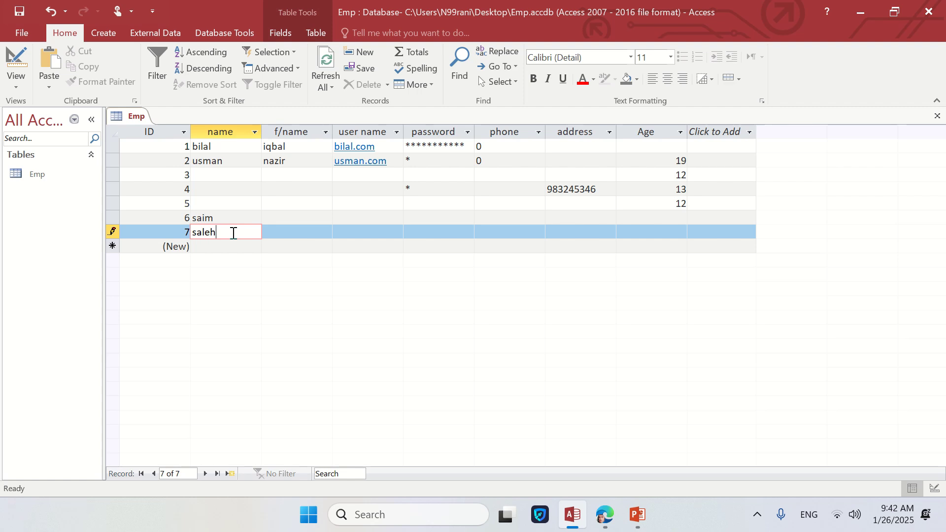
key(Tab)
key(Tab)
key(Tab)
key(Tab)
key(Tab)
key(Tab)
key(Tab)
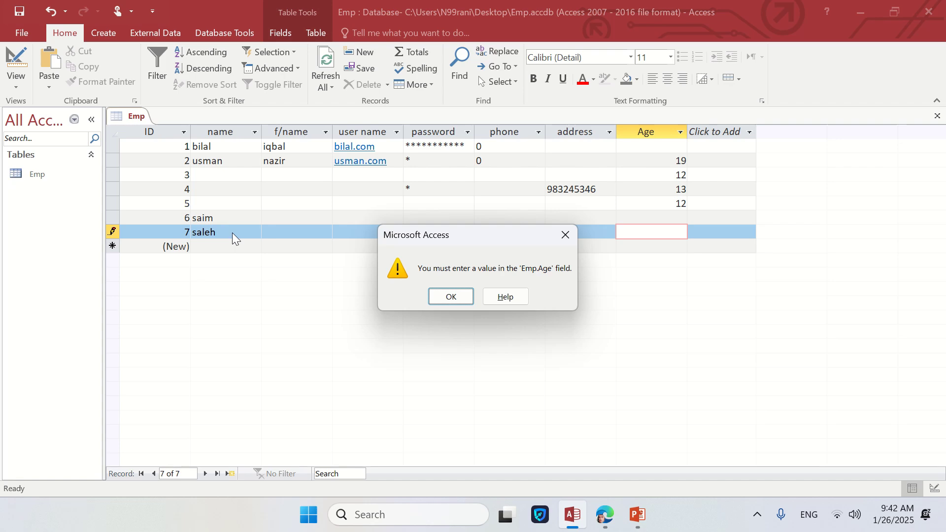
key(Return)
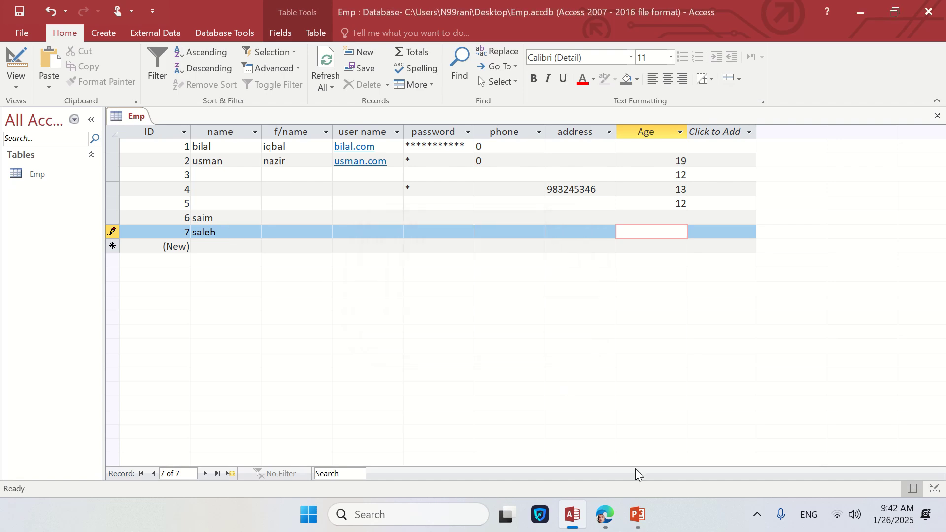